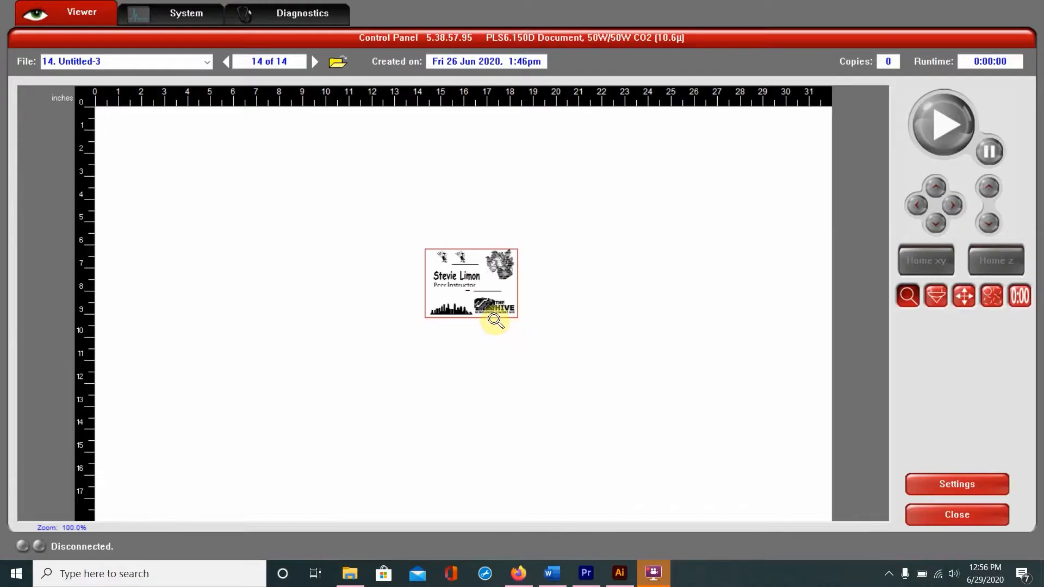
Step: Examine the badge design on the laser bed at several magnifications
scroll(502, 298, up, 5)
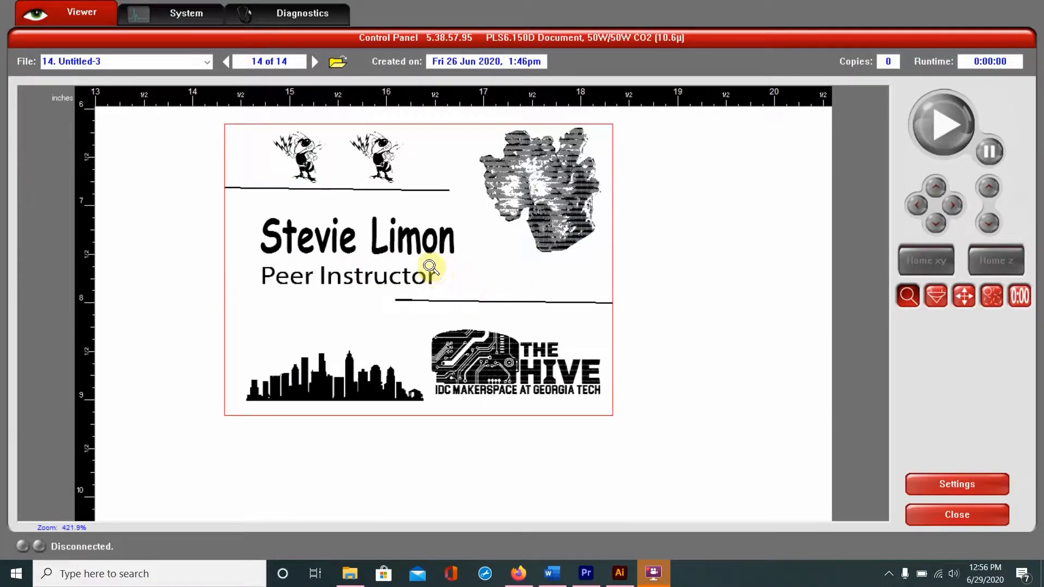
scroll(434, 271, down, 5)
scroll(424, 263, up, 4)
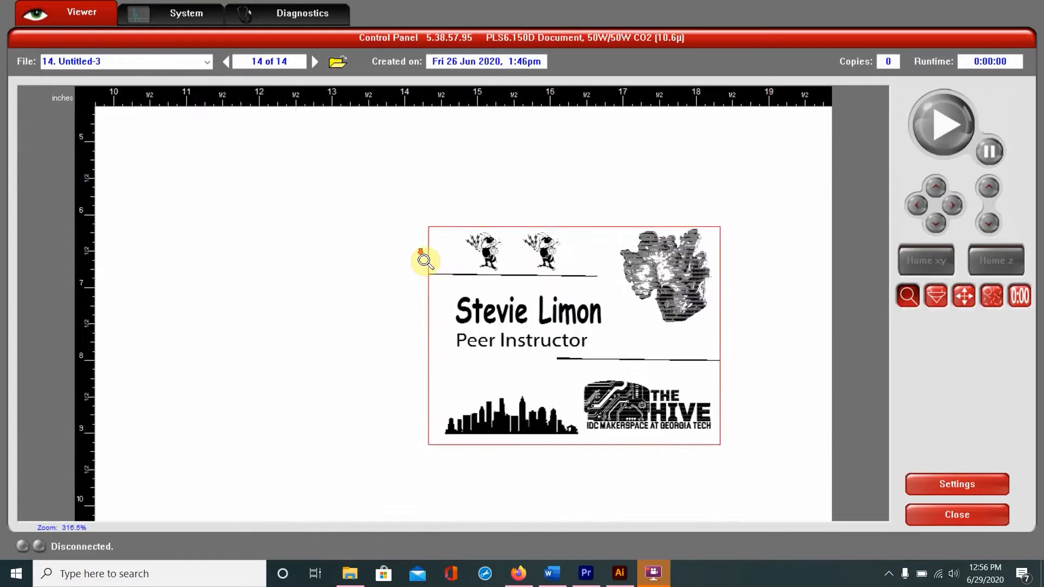
scroll(424, 263, down, 3)
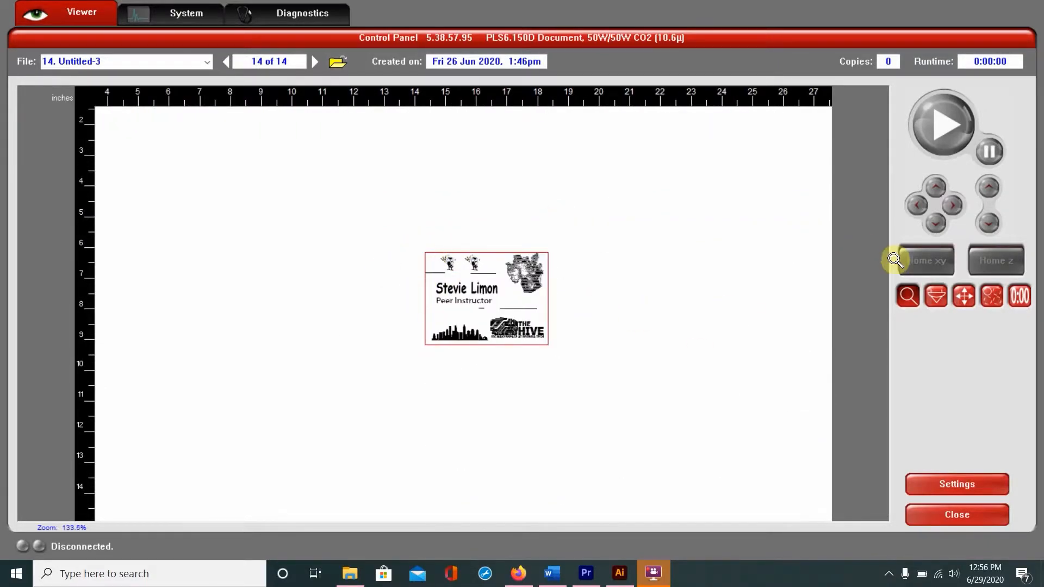
click(930, 295)
scroll(544, 260, up, 1)
scroll(549, 258, down, 2)
click(969, 297)
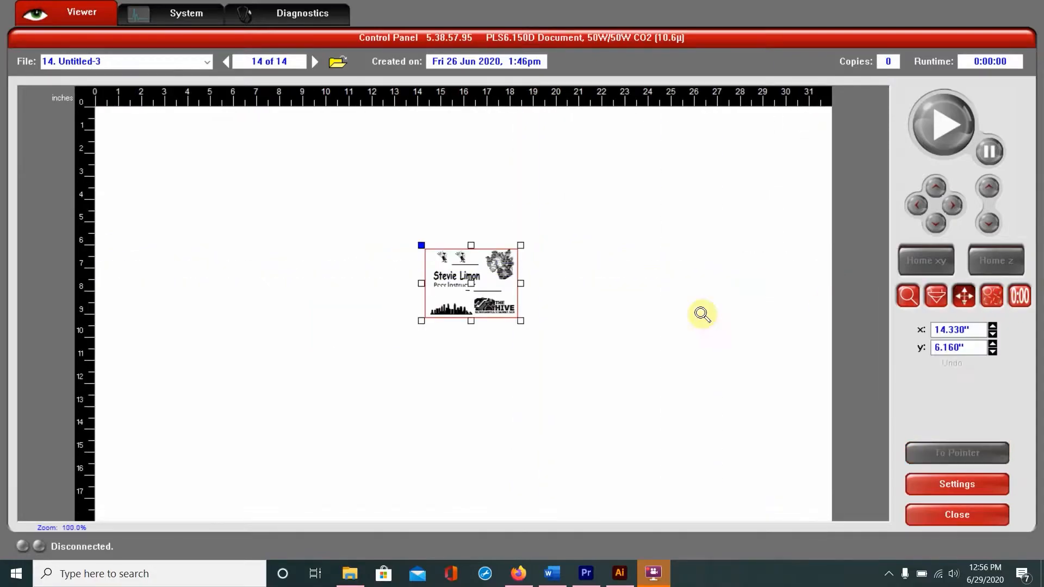
Step: Inspect the badge's text, rock image, divider line and right border up close
scroll(516, 290, up, 3)
scroll(522, 279, down, 3)
scroll(522, 279, up, 2)
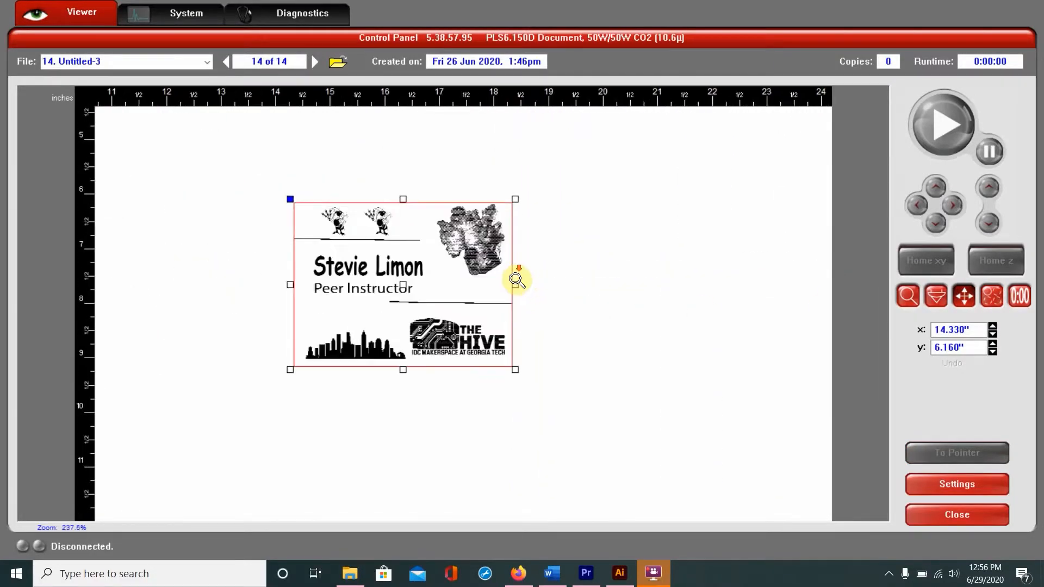
scroll(506, 278, down, 2)
scroll(486, 274, up, 7)
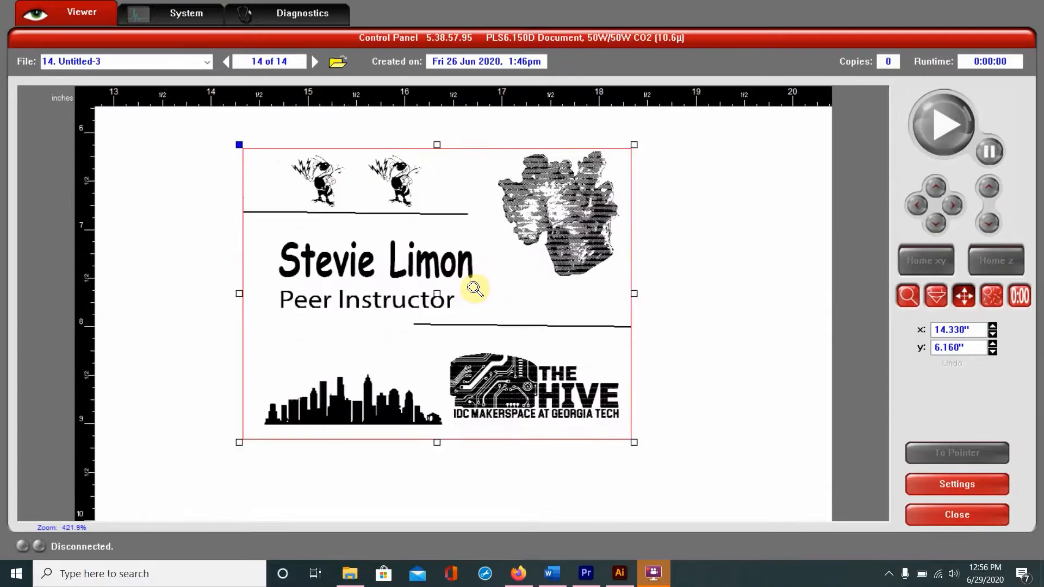
scroll(482, 279, down, 1)
scroll(606, 263, up, 3)
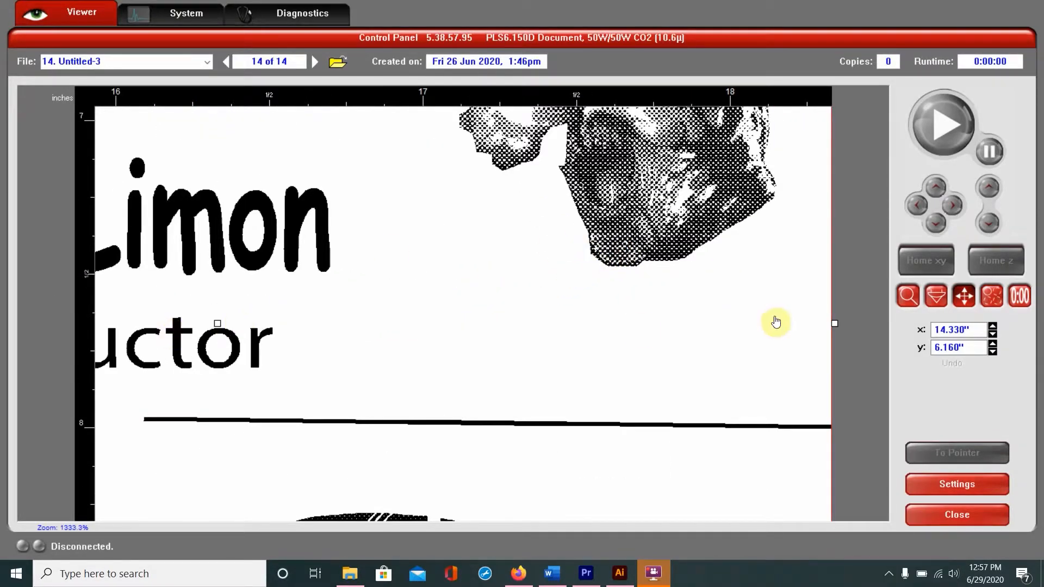
scroll(742, 325, down, 1)
scroll(816, 405, up, 1)
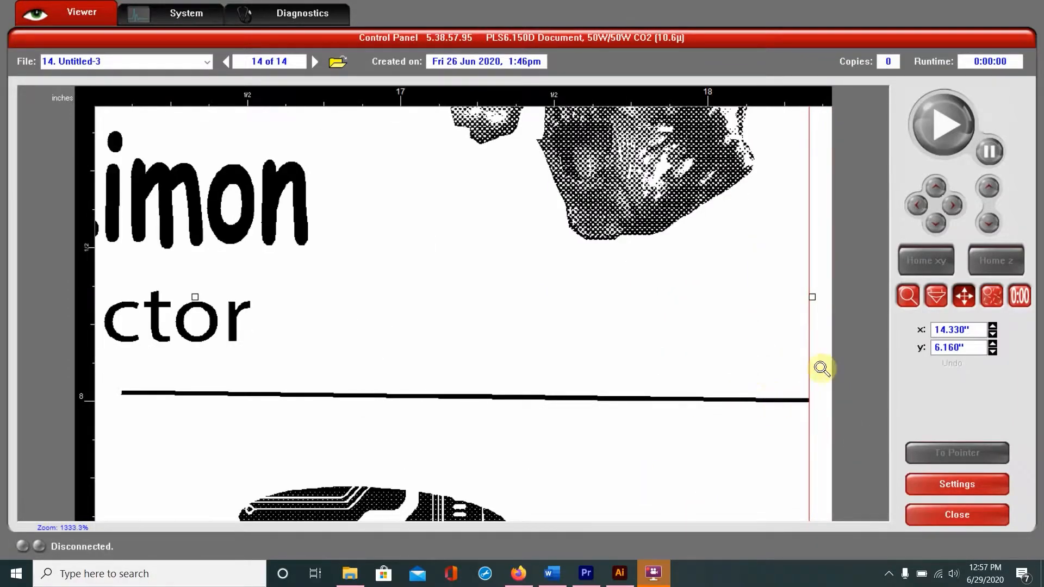
scroll(609, 340, down, 6)
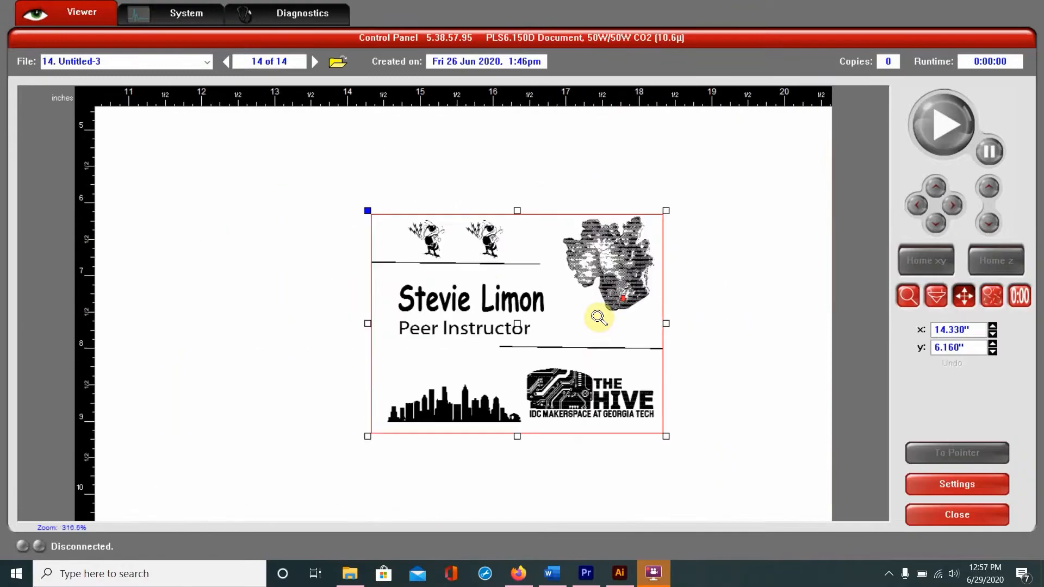
Step: Examine the badge and the empty area of the laser bed in the magnified view
click(906, 296)
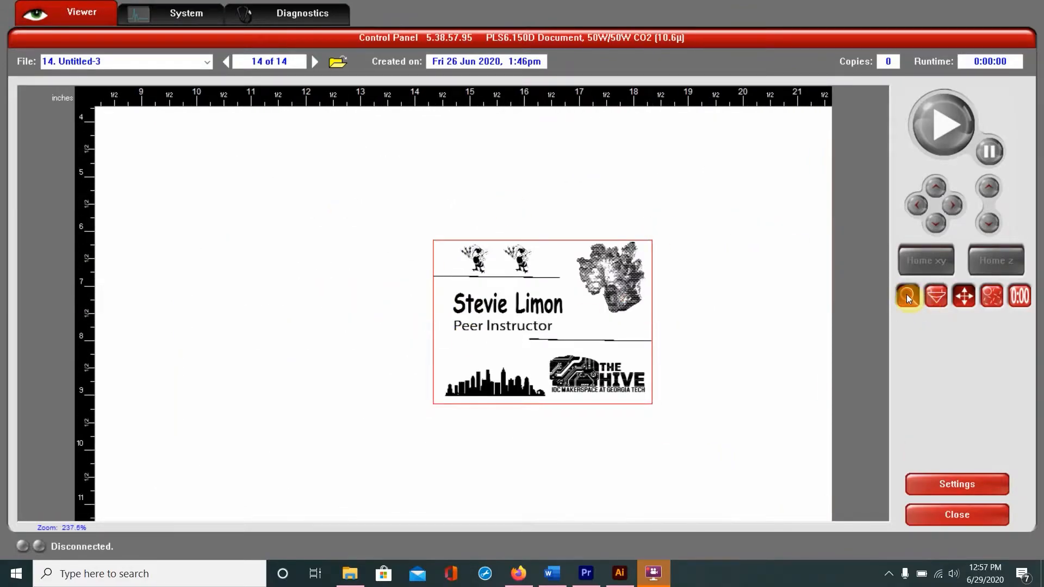
scroll(533, 283, down, 3)
scroll(497, 303, up, 7)
scroll(498, 285, down, 2)
scroll(529, 254, down, 5)
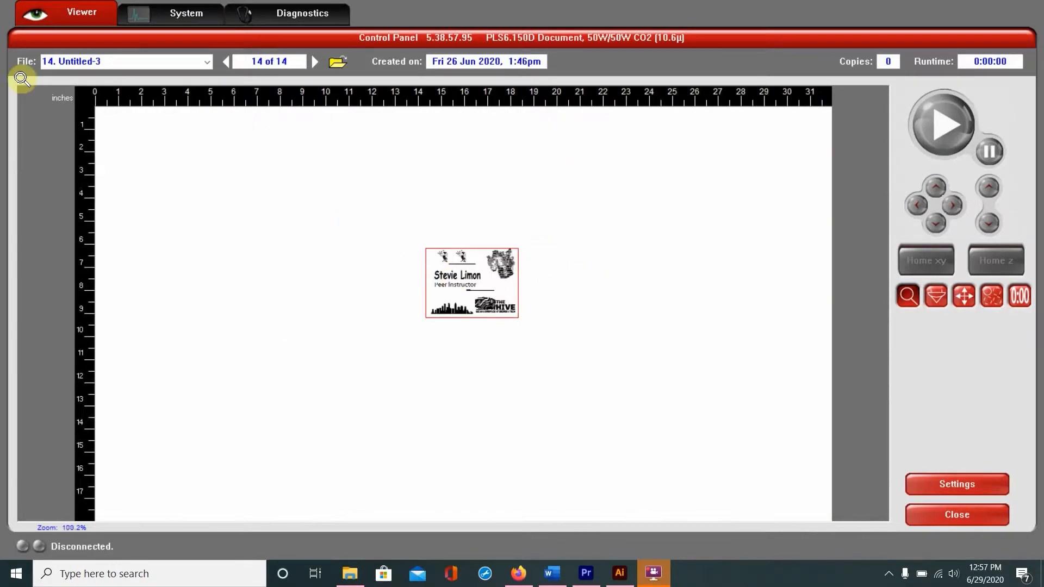
scroll(741, 198, up, 7)
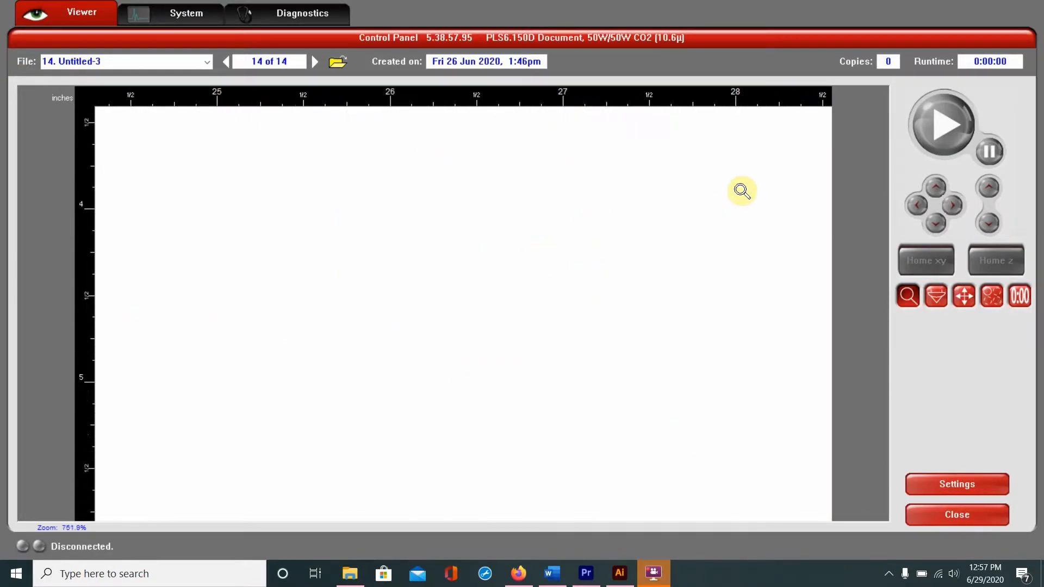
scroll(727, 191, down, 7)
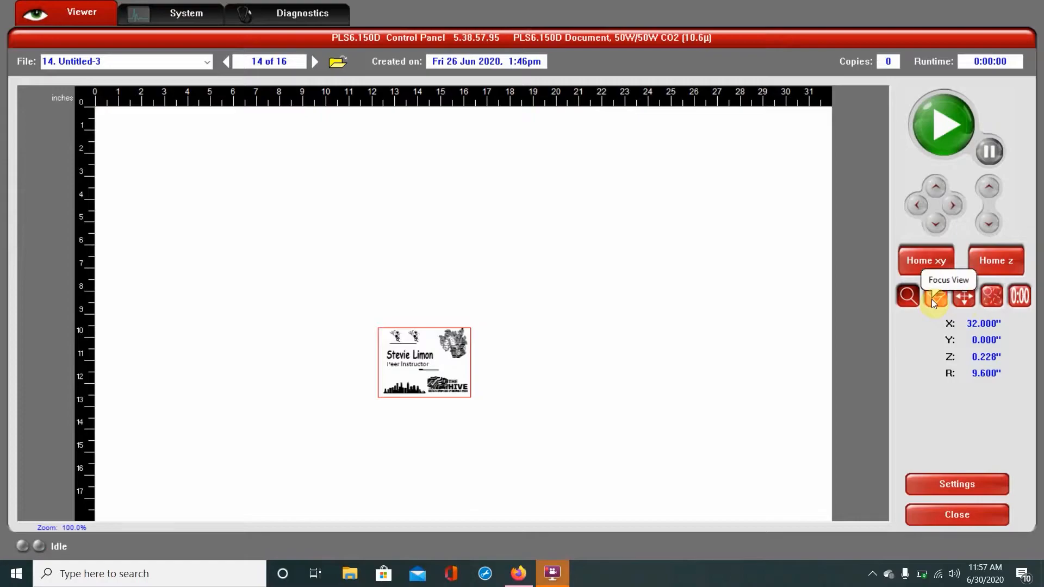
Step: In Focus View, send the laser head to about X 19.4", Y 4.9", and from there to the badge's centre
click(933, 300)
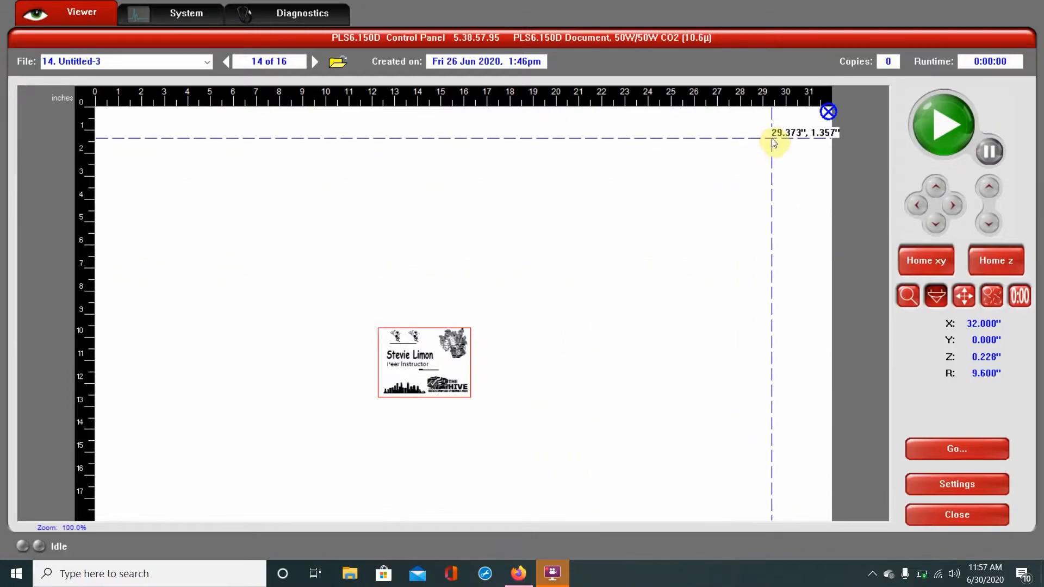
click(541, 220)
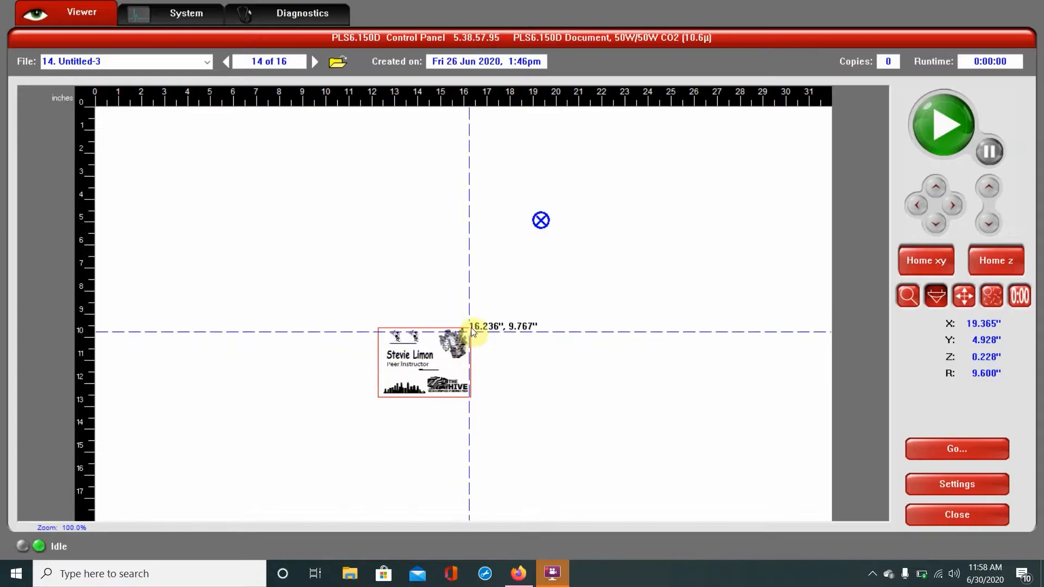
drag(542, 222, 428, 368)
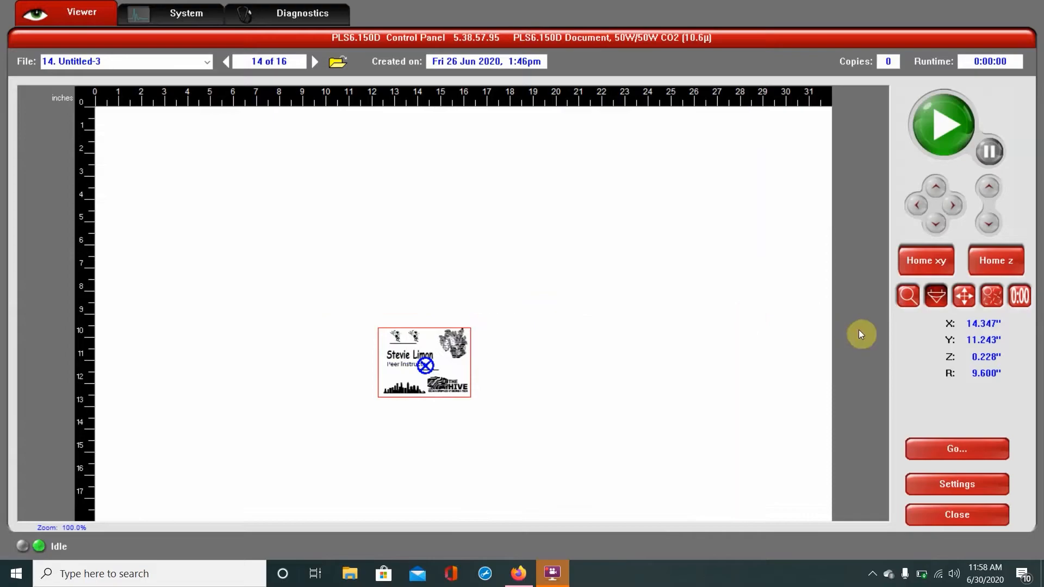
Step: Relocate the badge design to the bed's upper-right corner, with its own upper-right corner at about X 31.6", Y 0.3"
click(961, 298)
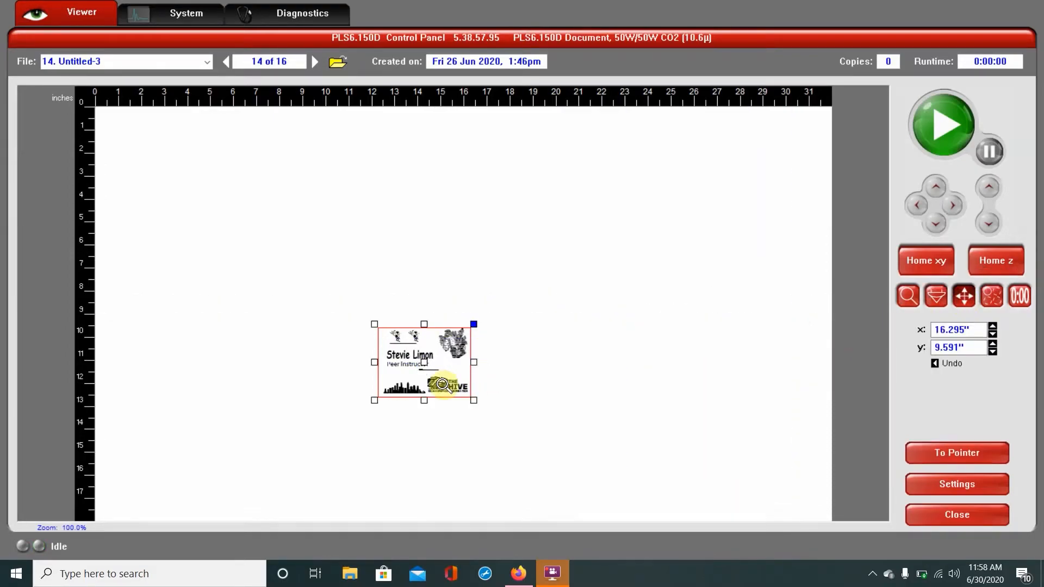
drag(457, 356, 688, 255)
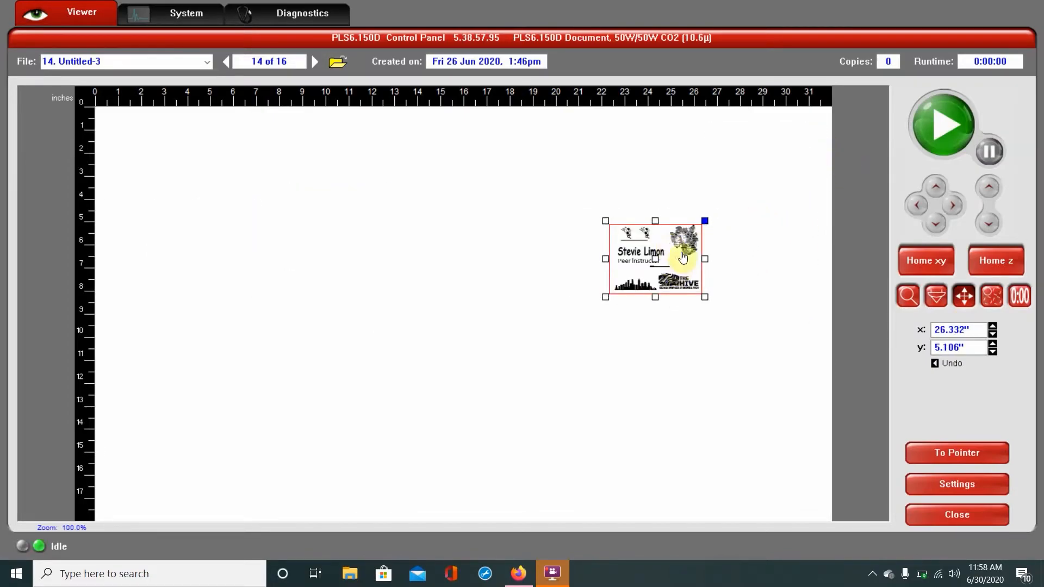
drag(684, 254, 806, 145)
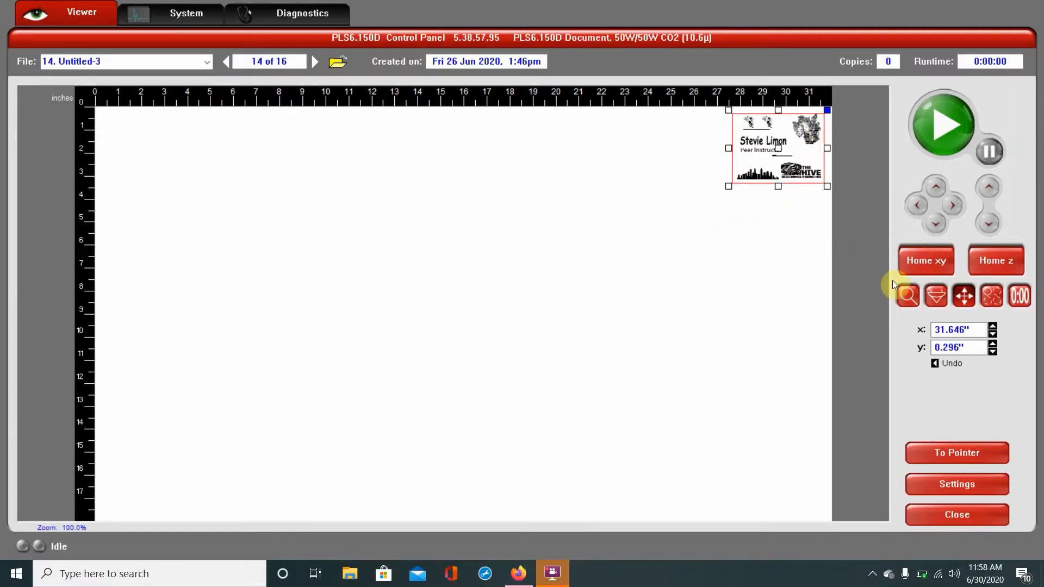
Step: Check the badge's placement on the material by sending the laser head to each of its four corners
click(945, 302)
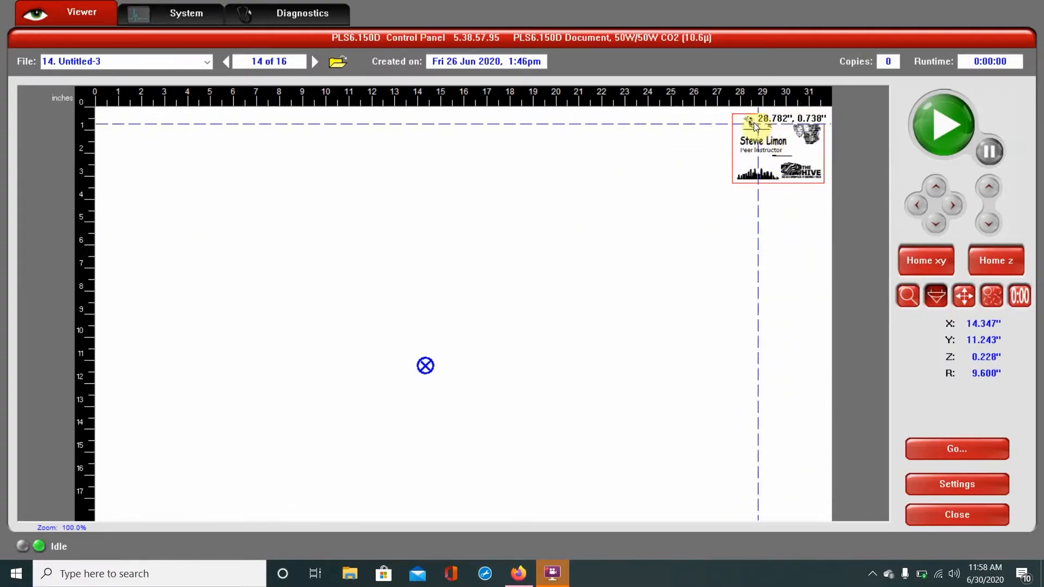
click(732, 113)
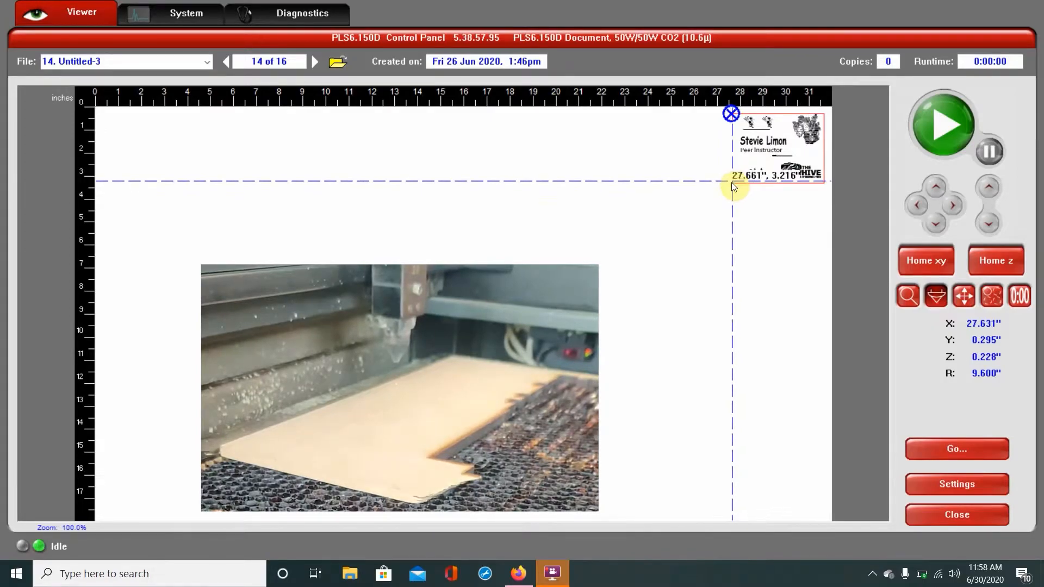
click(732, 184)
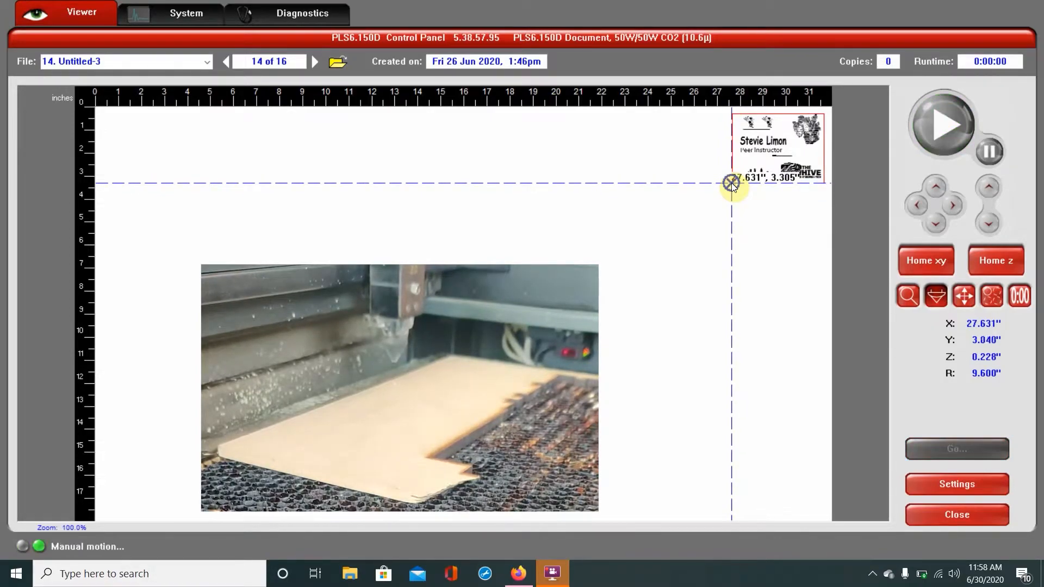
click(825, 180)
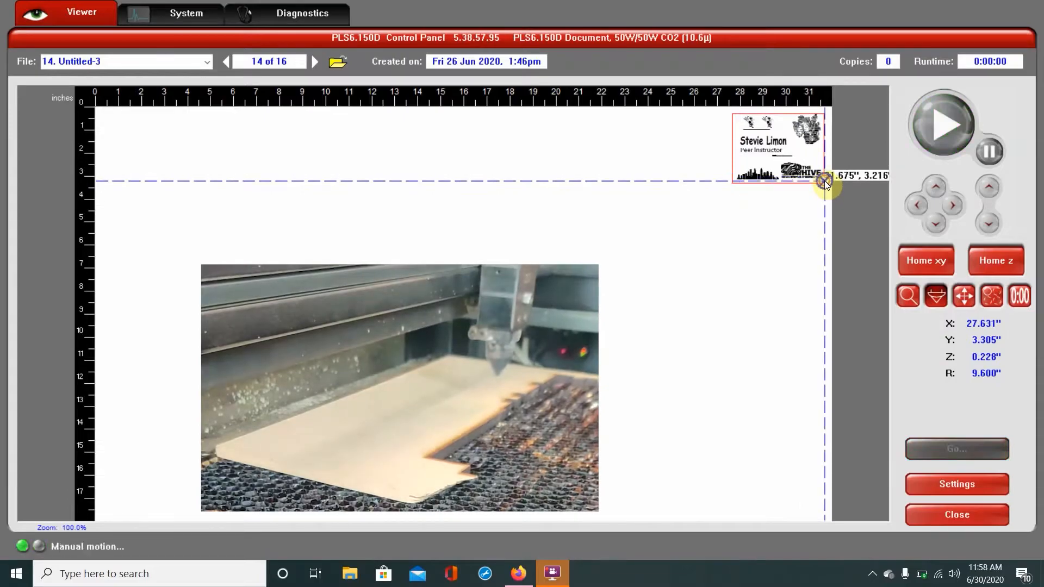
click(824, 115)
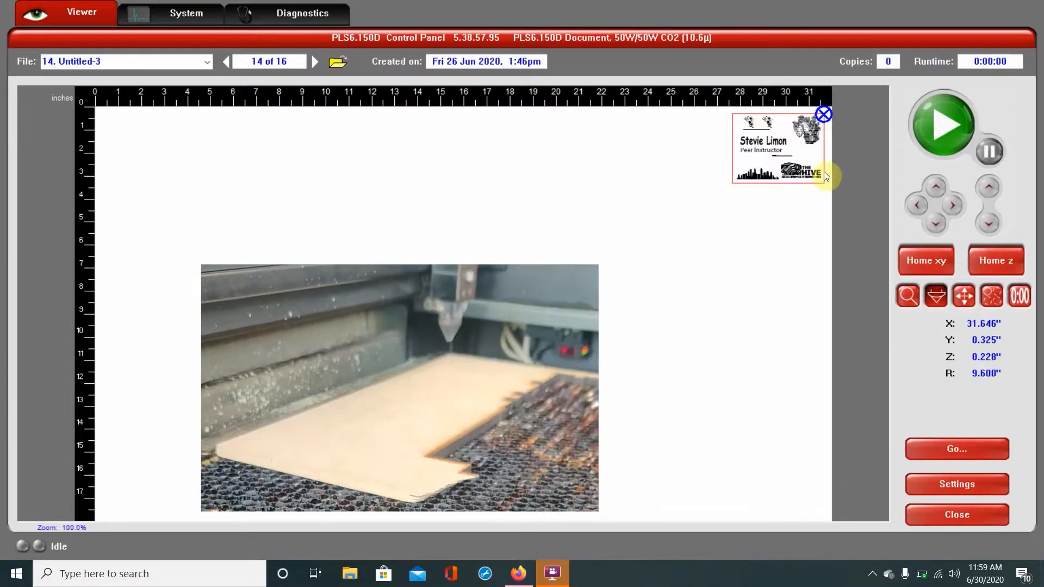
Step: Position the laser head at the material's upper-left starting point, about X 19.66", Y 0.21"
click(643, 125)
click(546, 121)
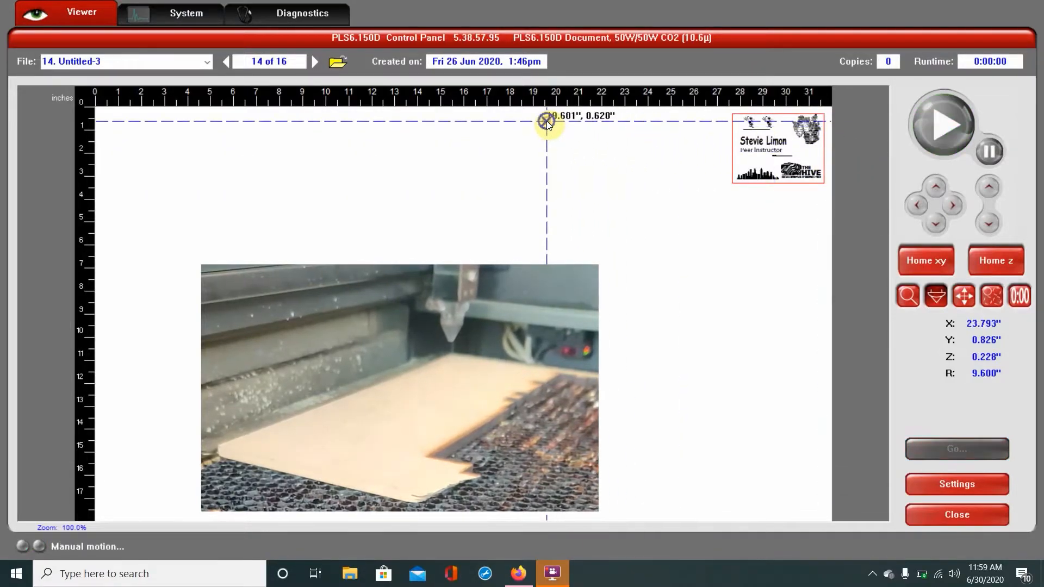
click(560, 113)
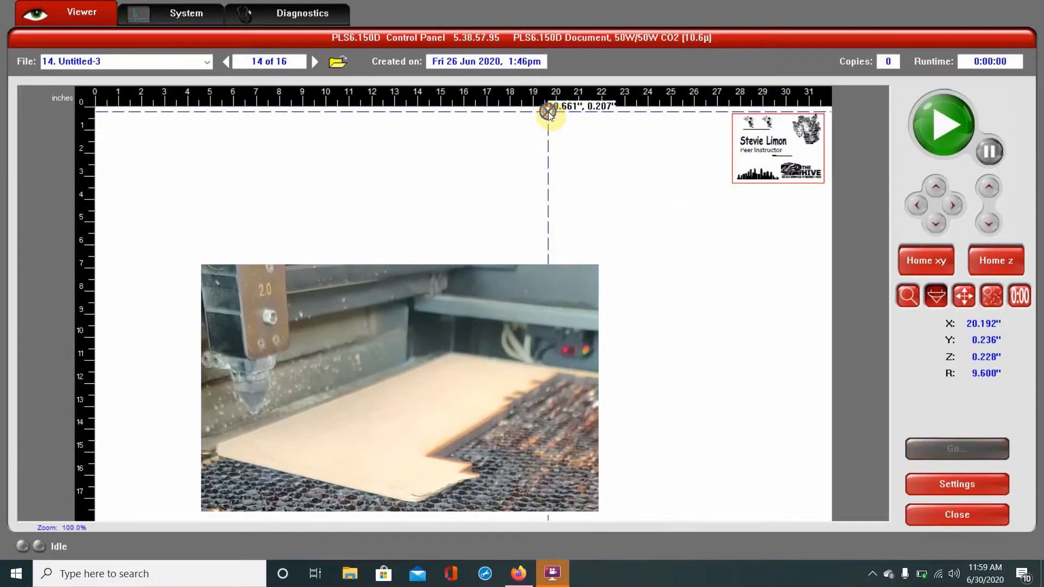
click(544, 115)
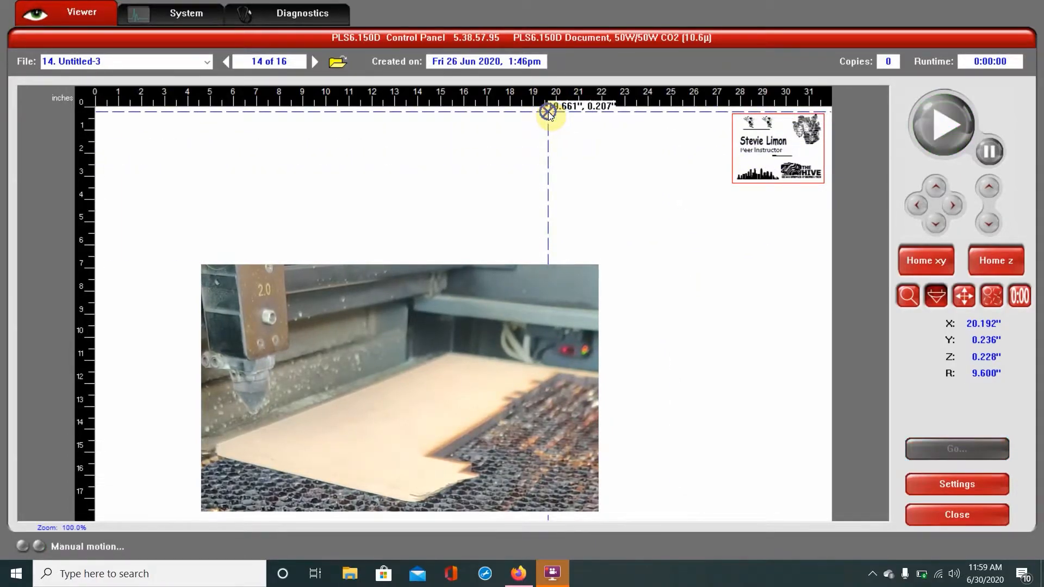
Step: Set the badge's upper-left corner as the relocation anchor and move the design to the laser pointer's position
click(962, 302)
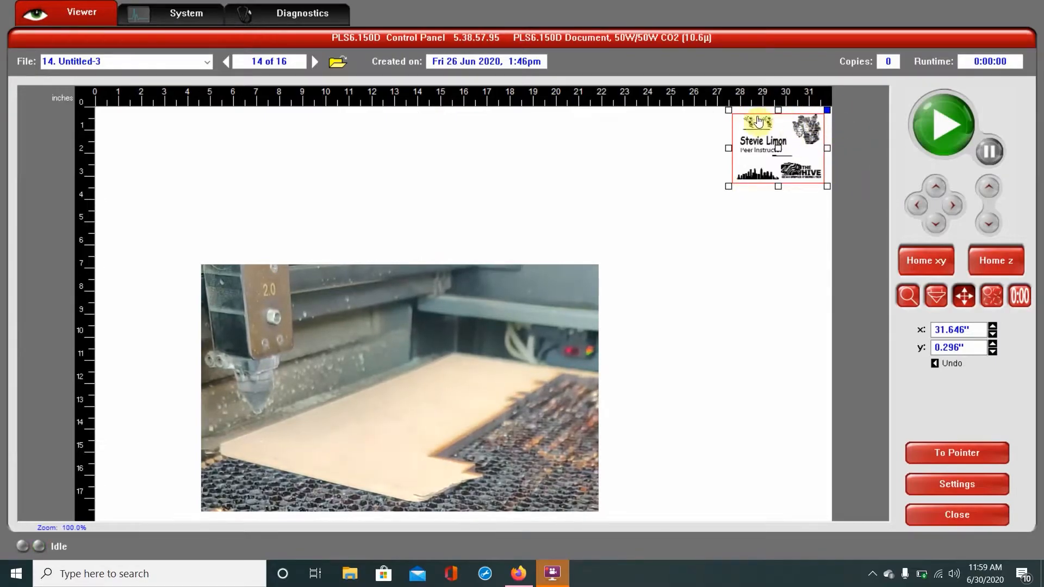
click(729, 110)
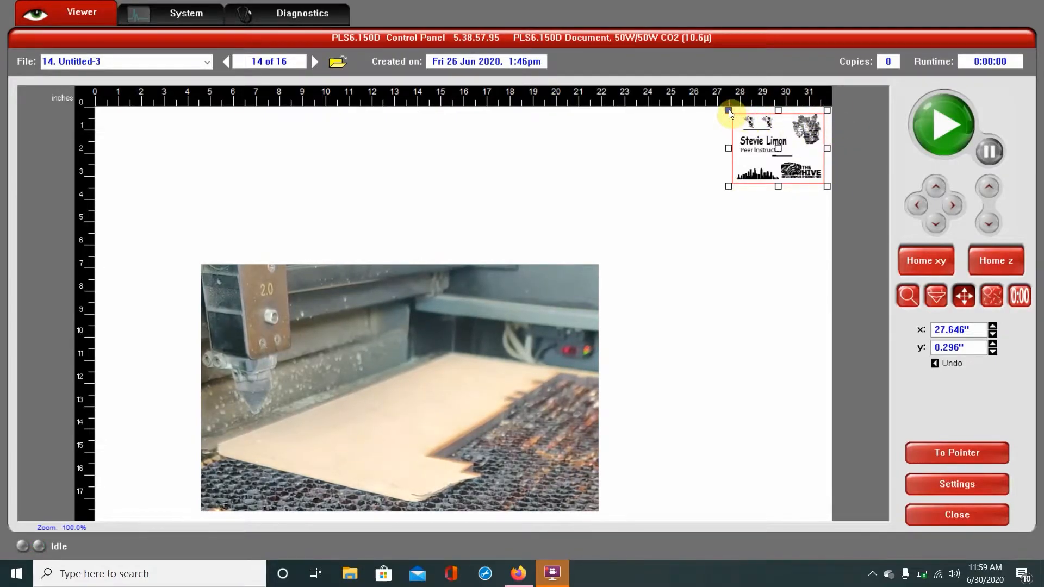
click(930, 296)
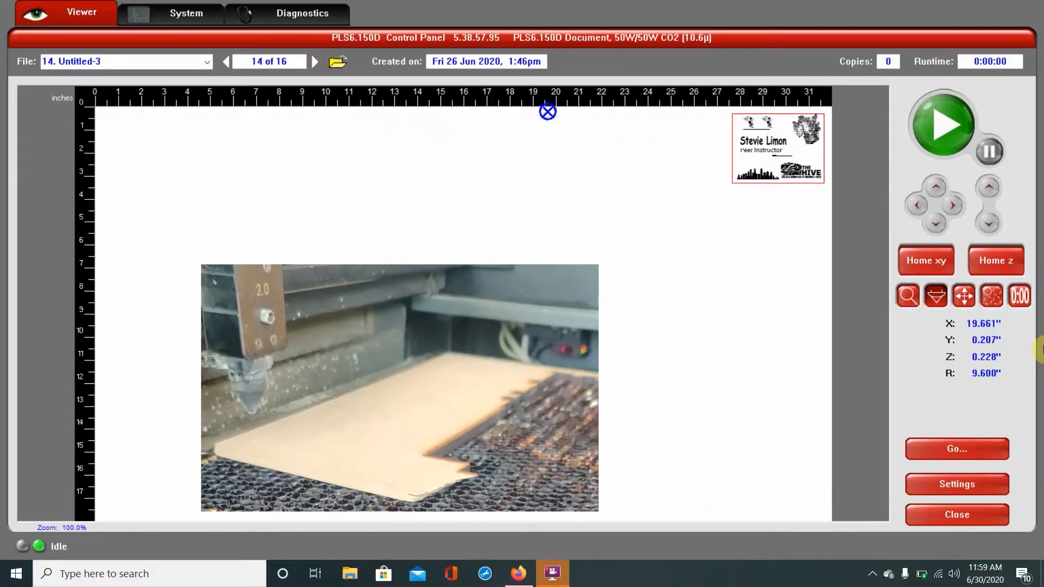
click(966, 297)
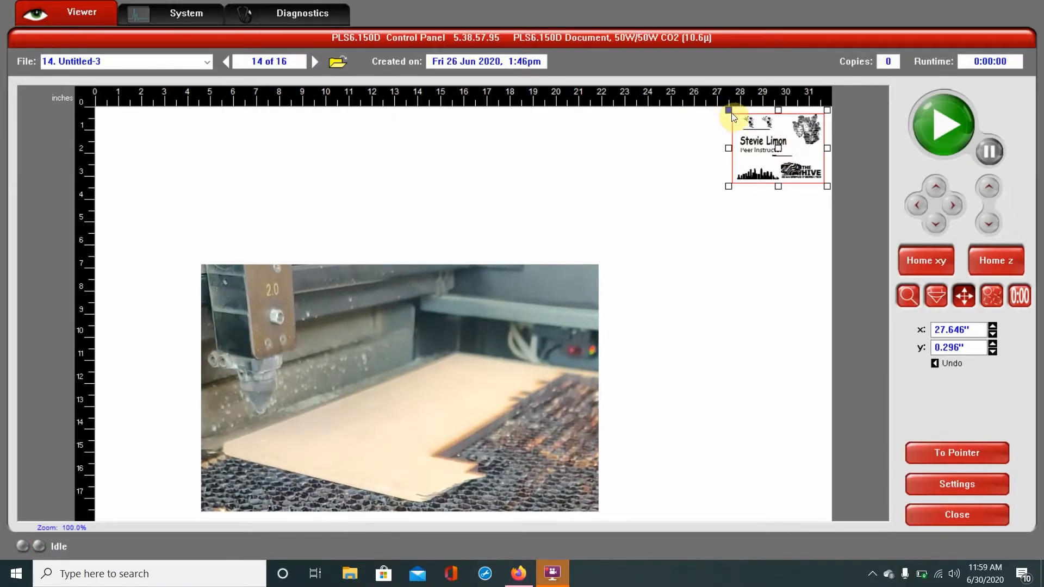
click(937, 452)
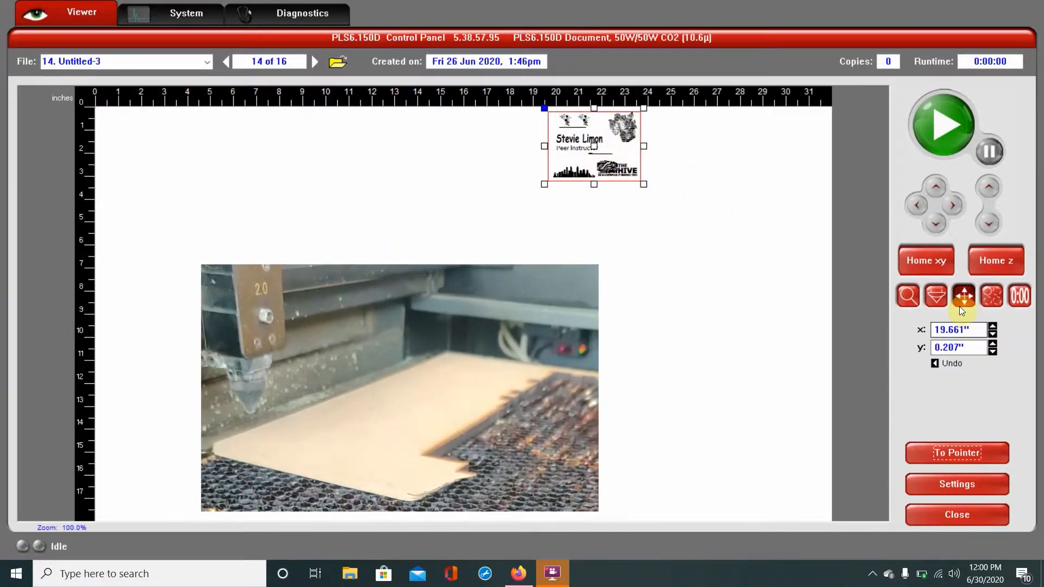
Step: Check the relocated badge's fit by sending the laser head to its lower-left and lower-right corners
click(936, 294)
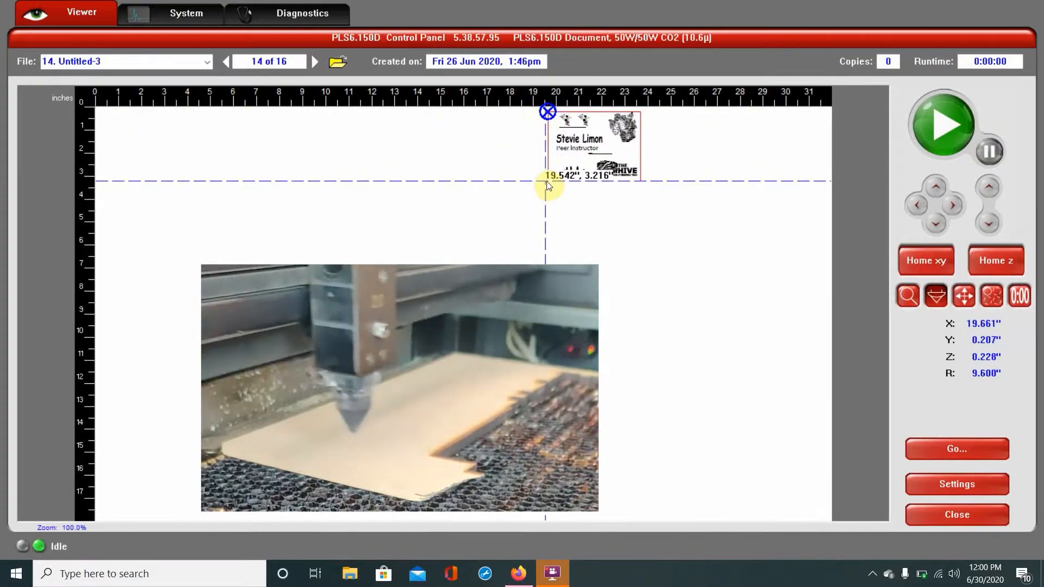
click(548, 182)
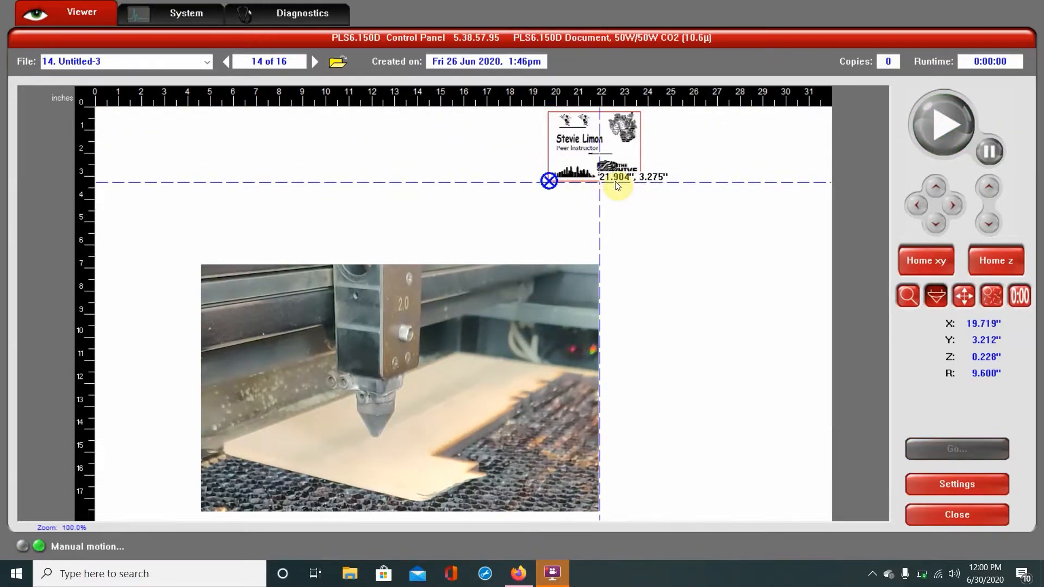
click(642, 182)
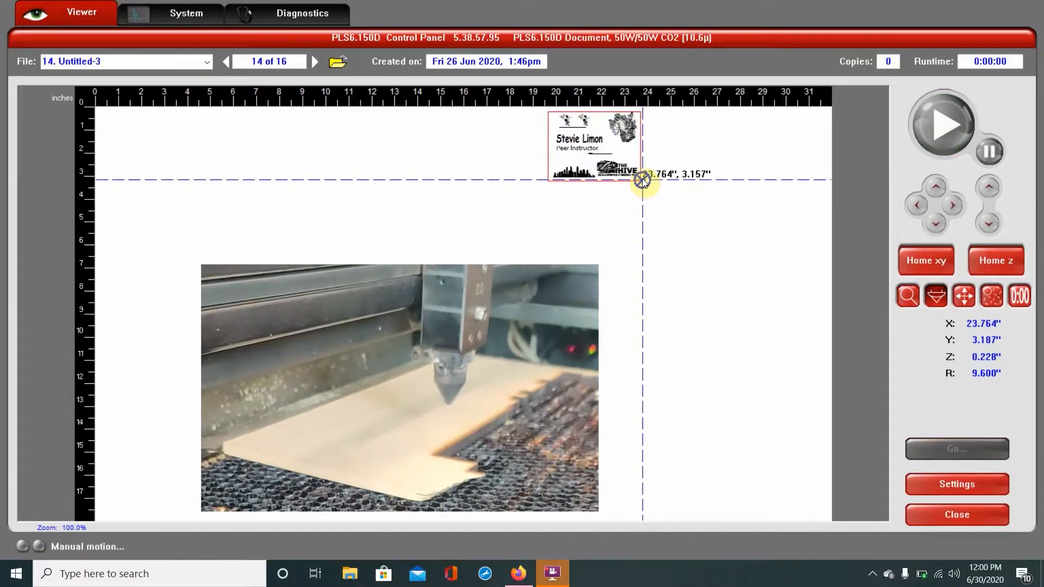
Step: Send the laser head to the badge's upper-right corner and set the badge's lower-left corner as the relocation anchor
click(641, 112)
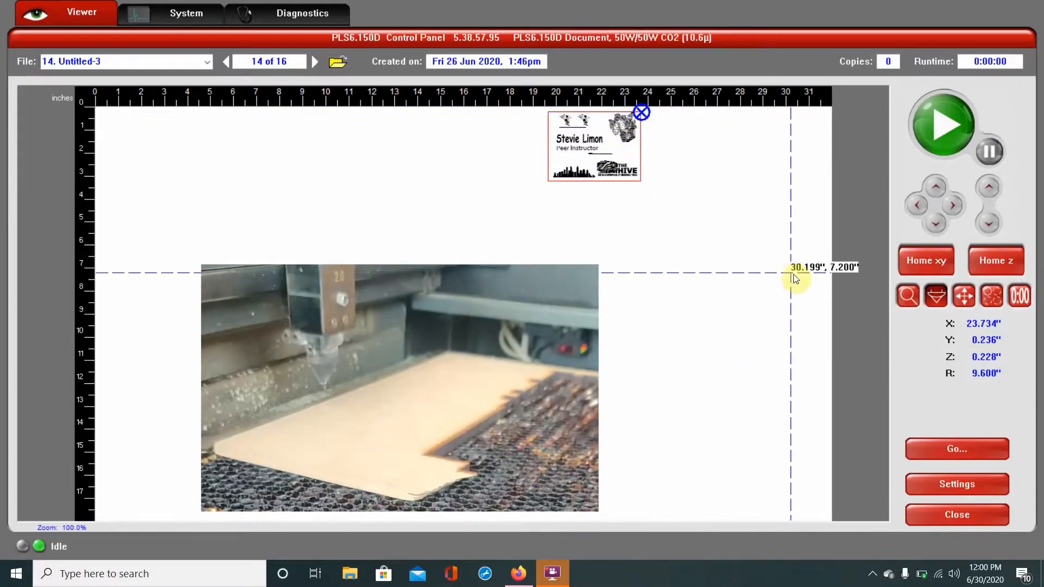
click(958, 298)
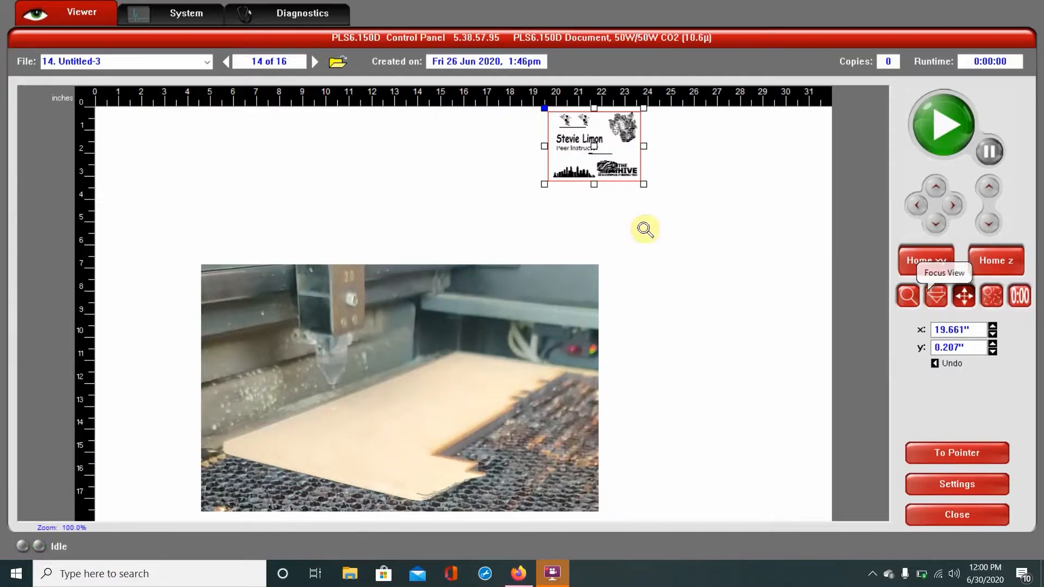
click(545, 185)
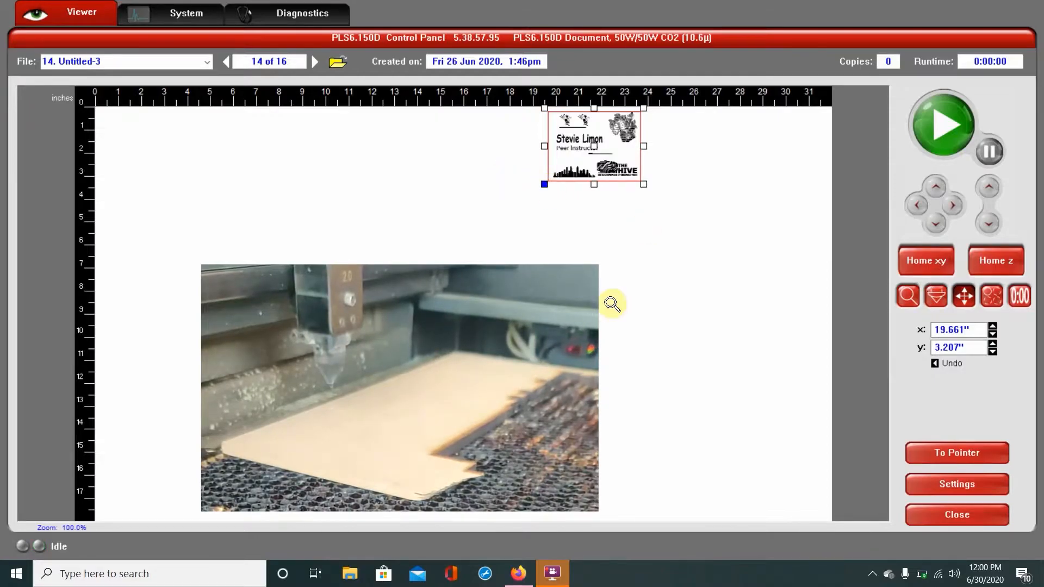
Step: Position the laser head at about X 19.96", Y 4.57" and relocate the badge's lower-left corner to the laser pointer
click(930, 298)
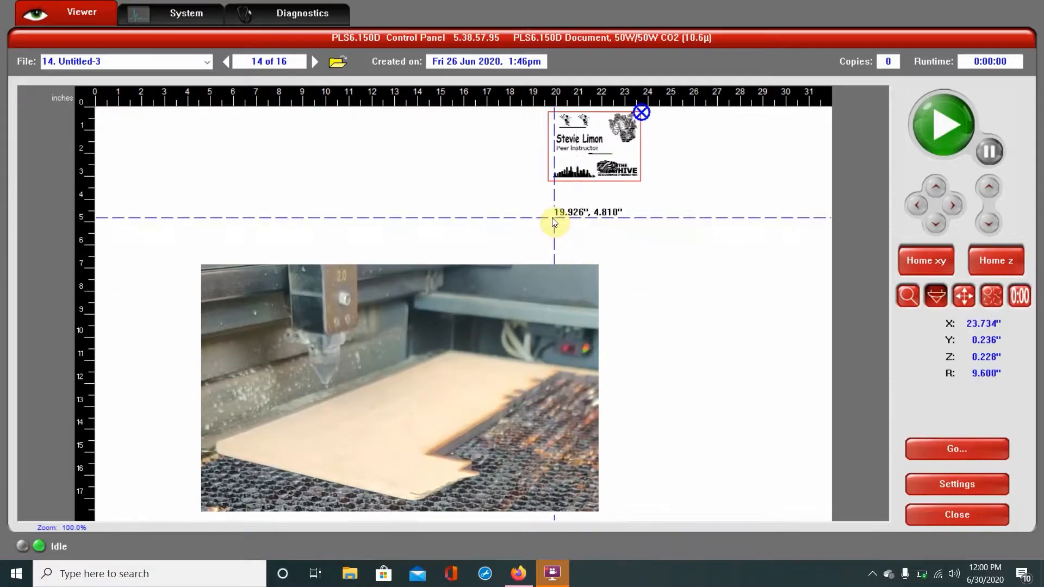
click(535, 225)
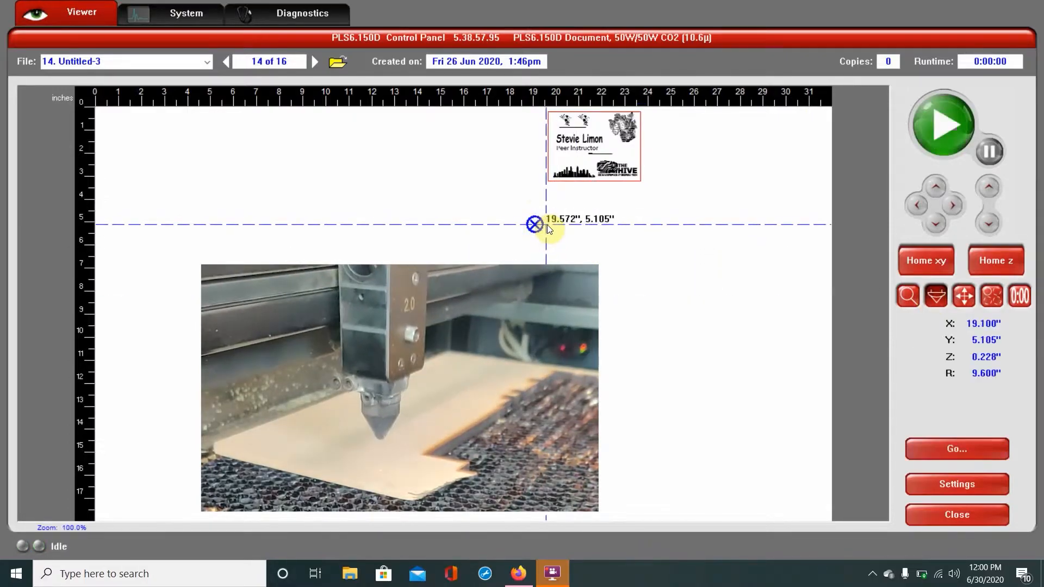
click(555, 212)
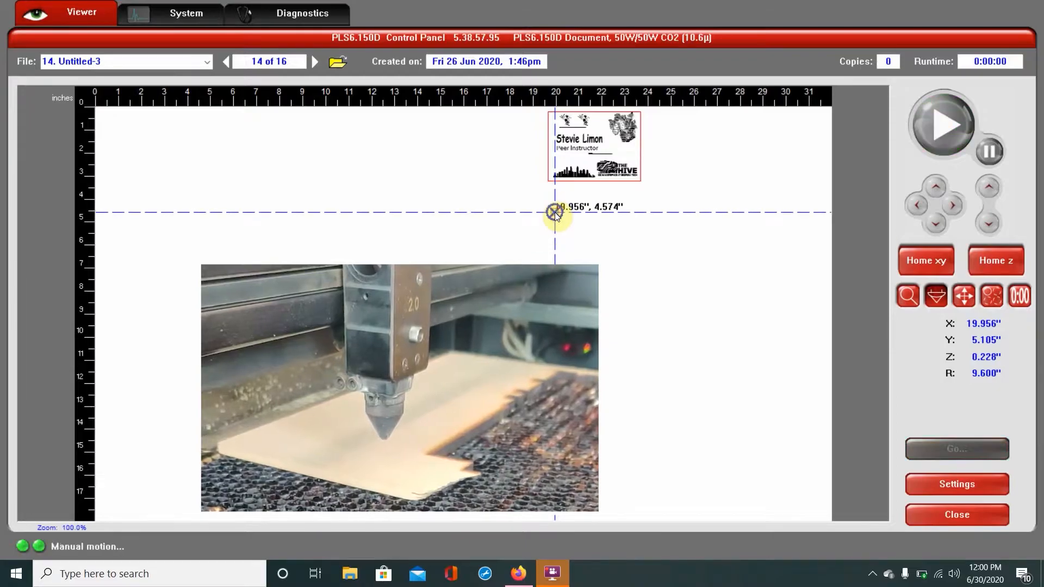
click(968, 297)
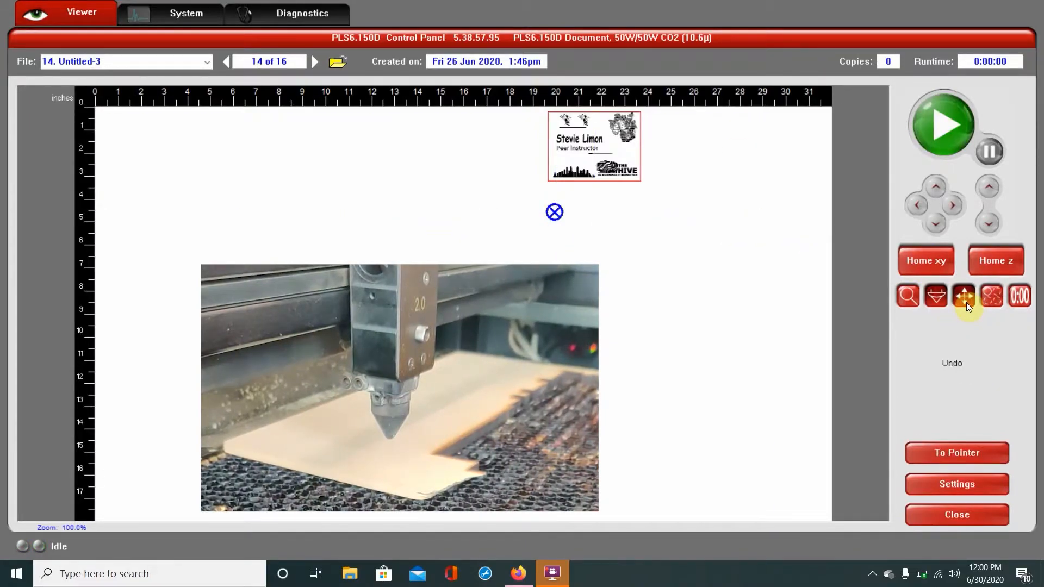
click(948, 447)
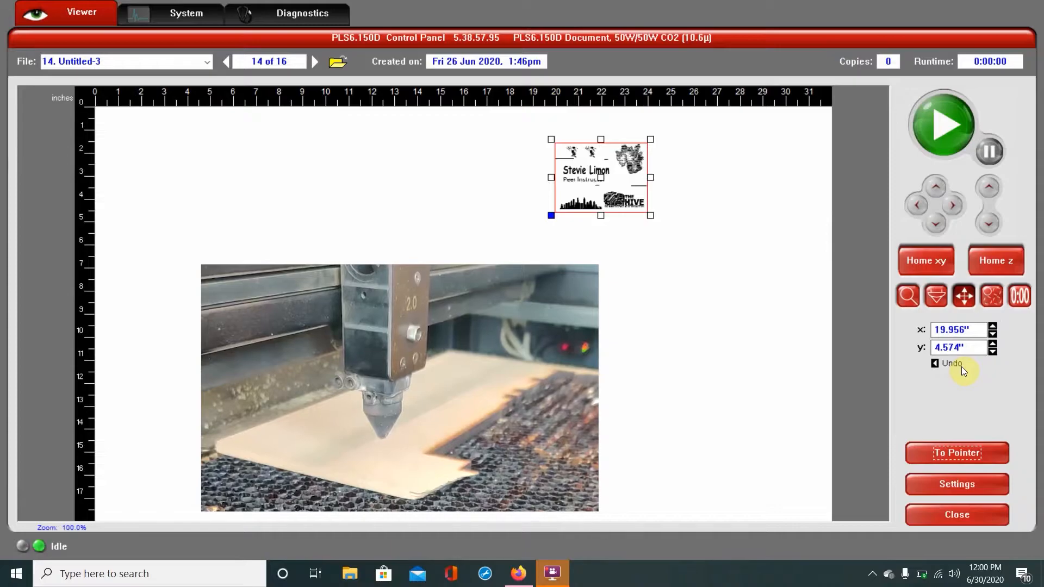
Step: Check the relocated badge's fit by sending the laser head to its upper-left, upper-right and lower-right corners
click(936, 296)
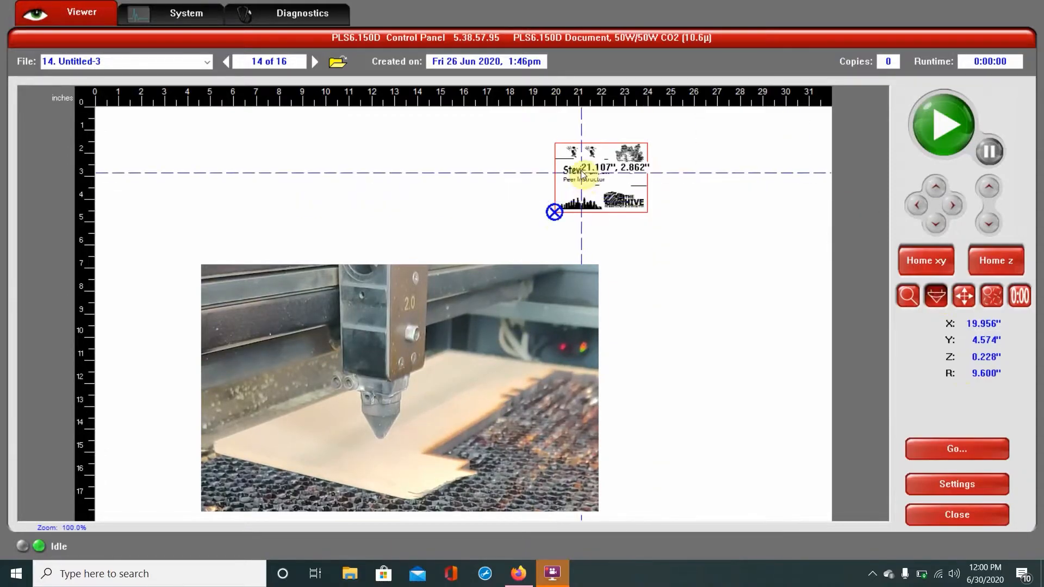
click(560, 142)
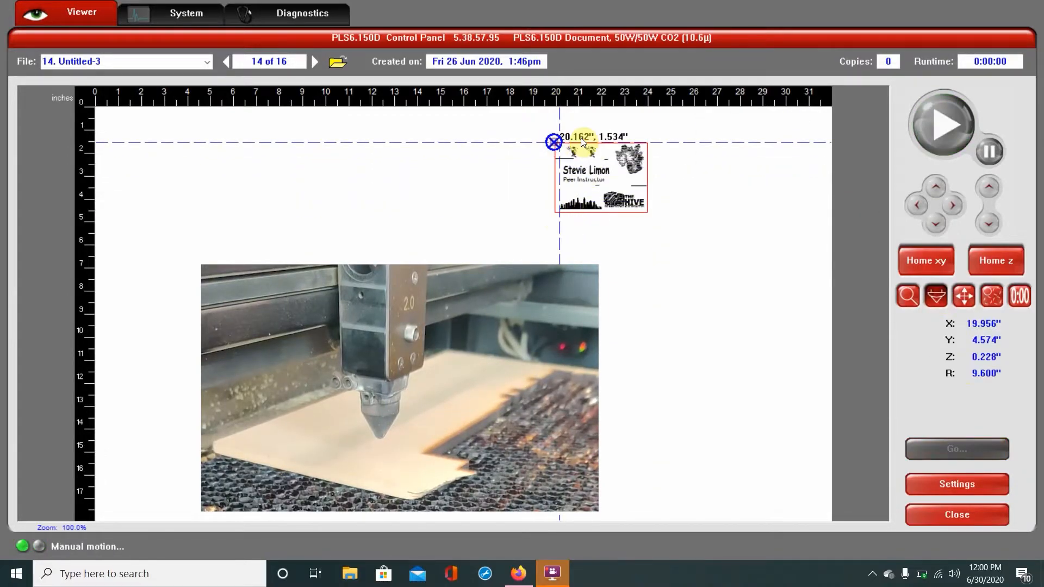
click(648, 142)
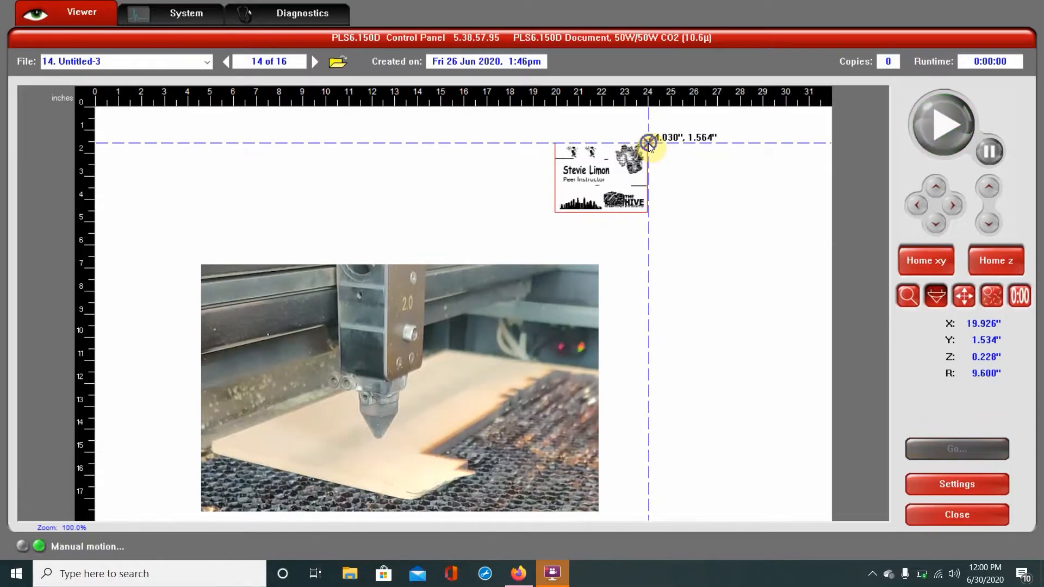
click(647, 213)
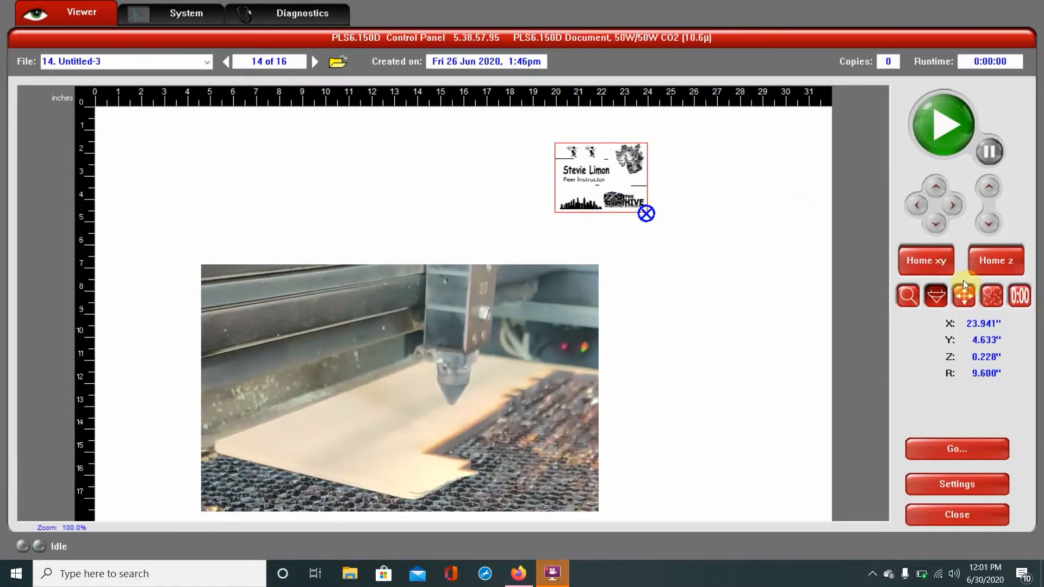
Step: Move the badge freehand across the bed so its lower-left anchor sits at about X 24.03", Y 4.31"
click(965, 295)
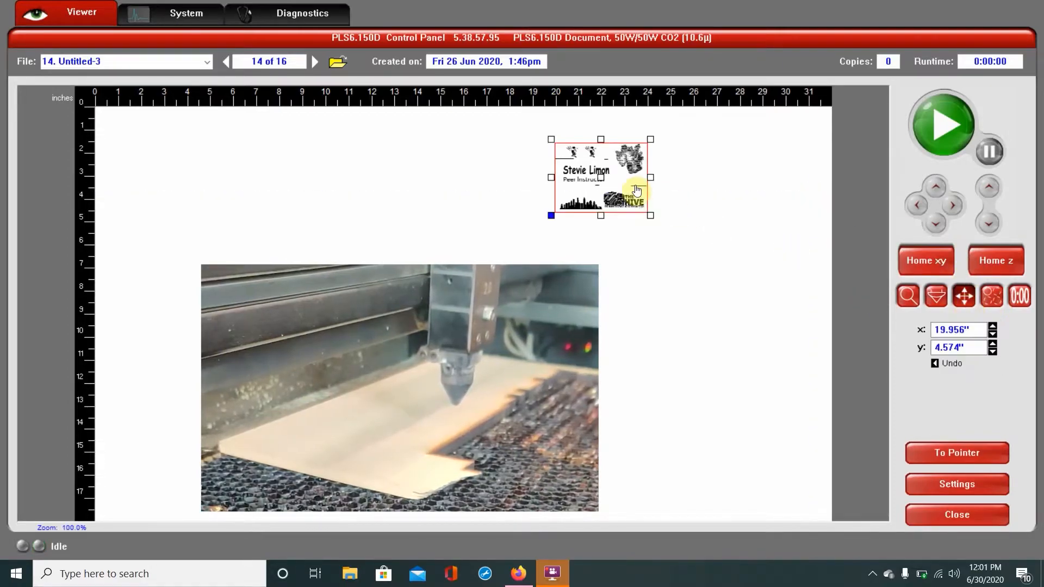
drag(630, 185, 723, 179)
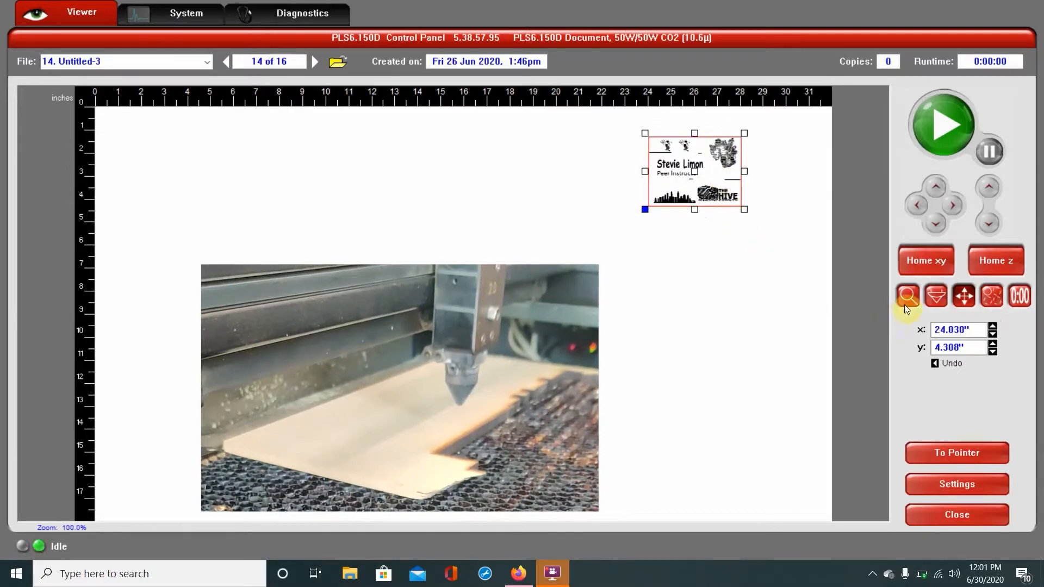
Step: Position the laser head at about X 31.79", Y 0.47" and relocate the badge's upper-right corner to the laser pointer
click(946, 295)
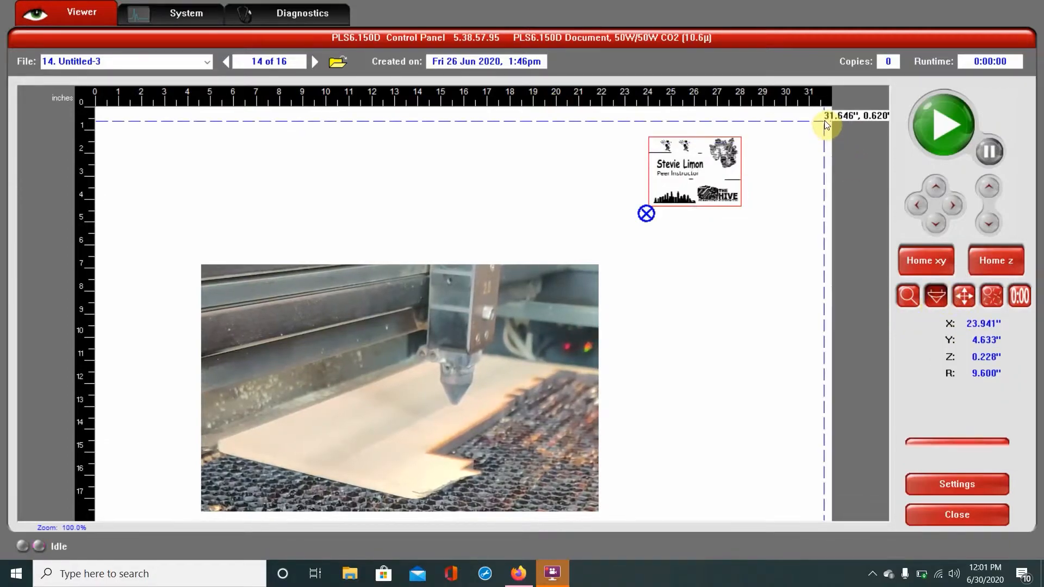
click(828, 117)
click(963, 294)
click(923, 445)
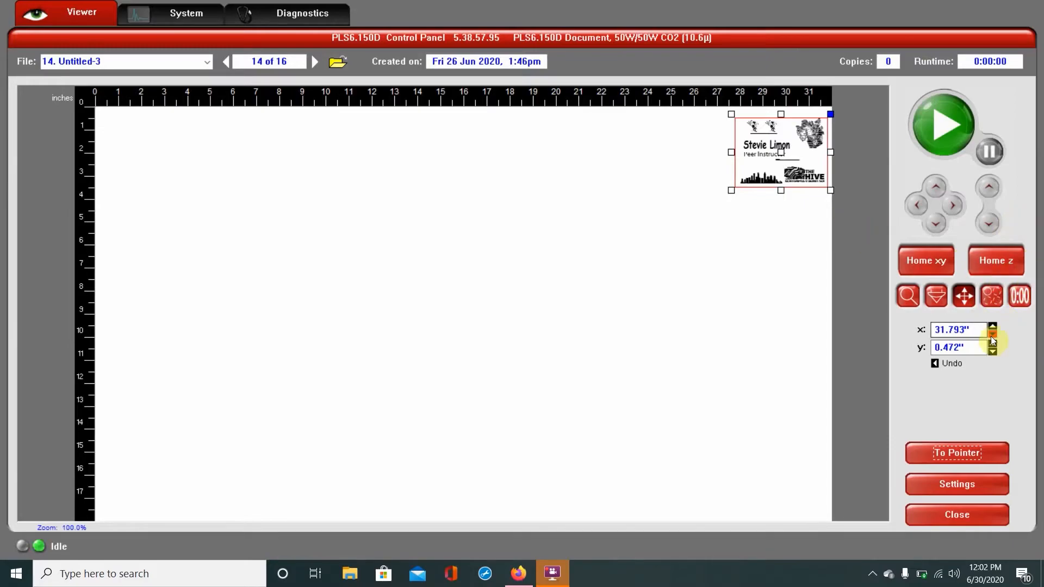
Step: Move the badge freehand toward the middle of the bed, with its upper-right anchor at about X 19.39", Y 8.09"
drag(977, 331, 927, 332)
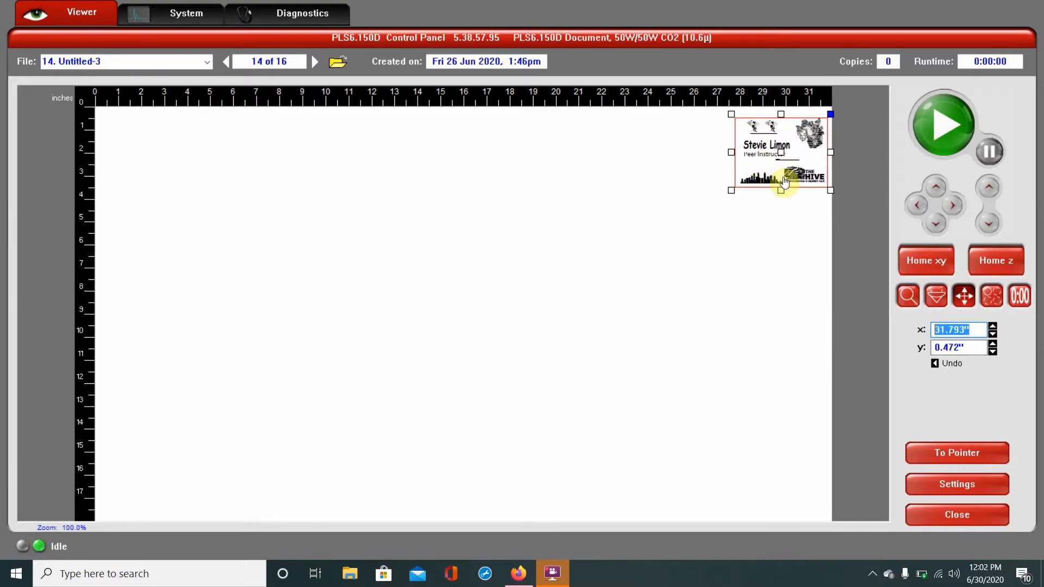
drag(786, 185, 499, 360)
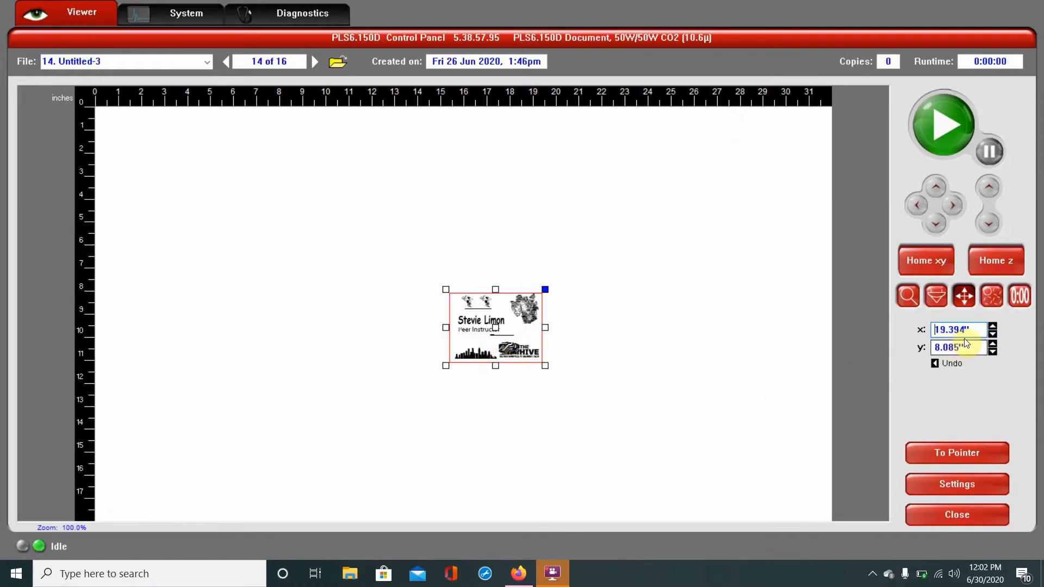
Step: Set the badge's upper-right anchor coordinates to X 31.793" and Y 4.45"
drag(968, 333, 915, 342)
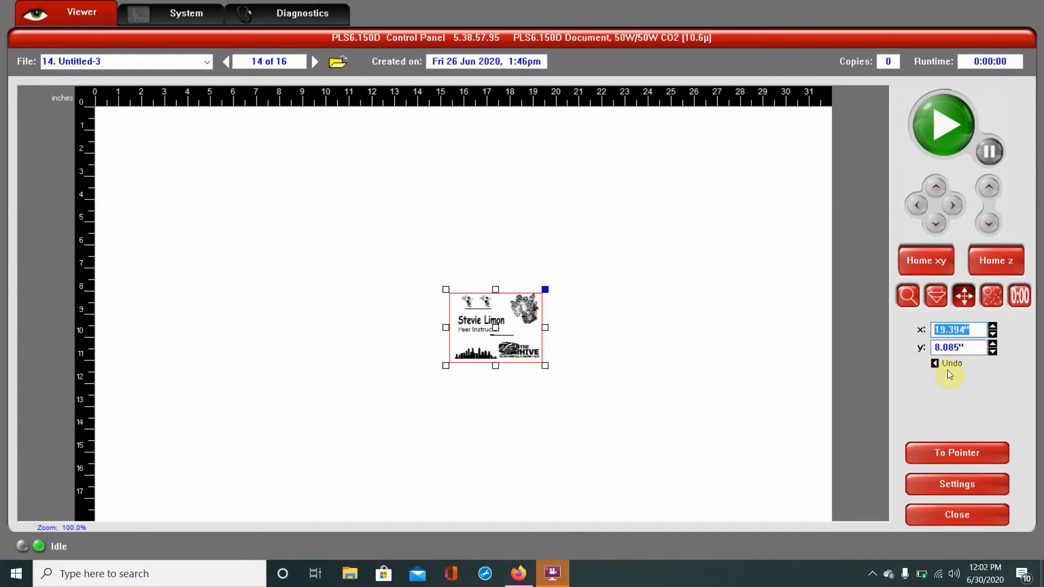
text(31.793)
key(Tab)
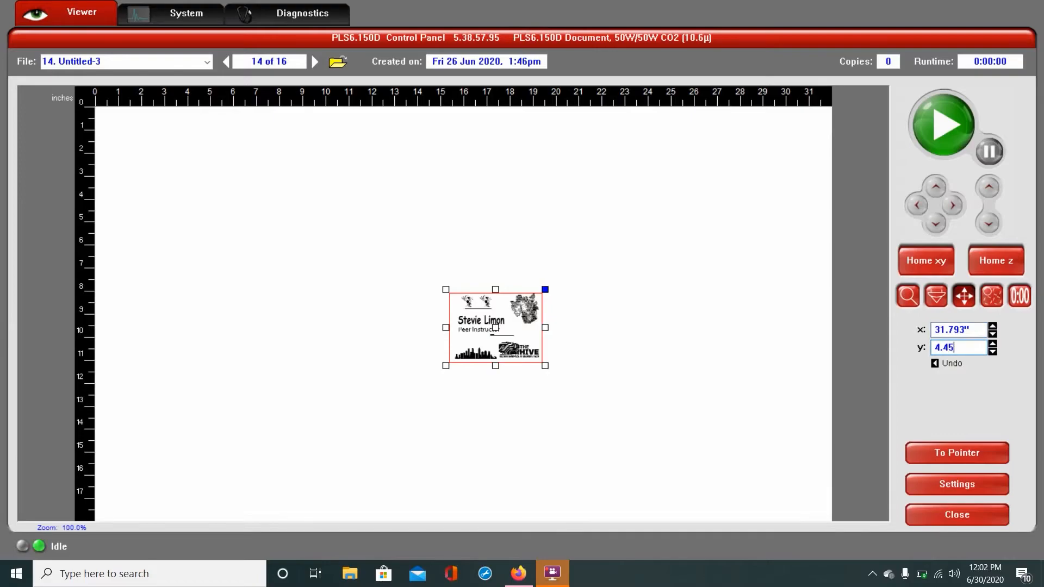
key(Return)
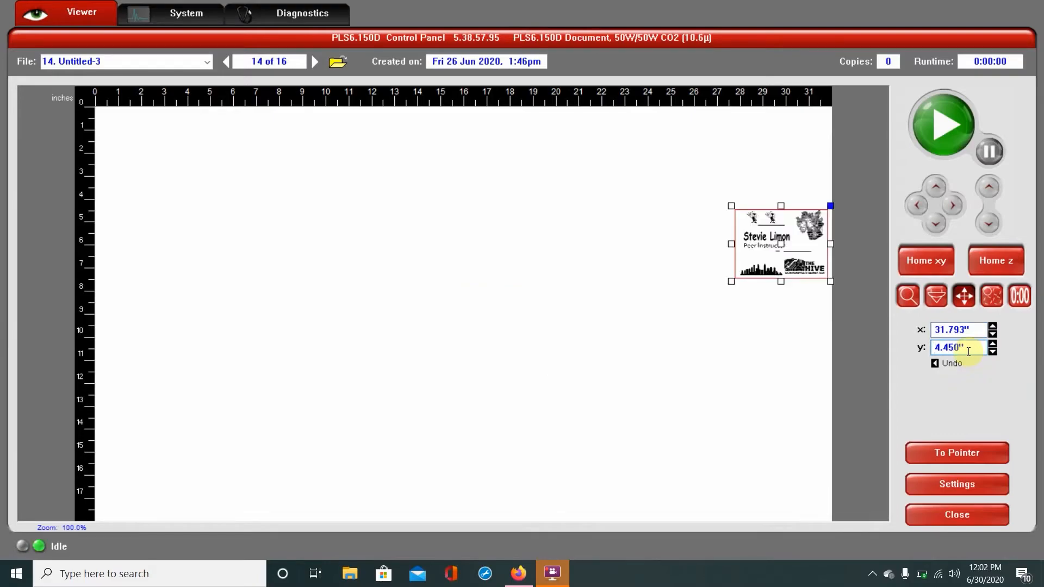
Step: Move the badge straight up freehand to about Y 0.73" and compare its placement with the laser head's position
drag(969, 350, 924, 351)
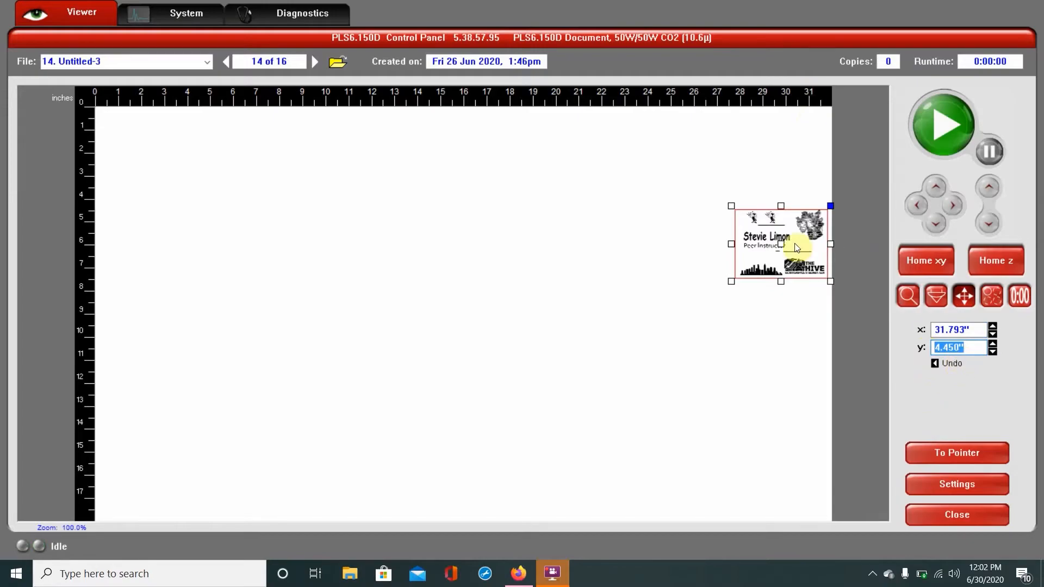
drag(757, 272, 757, 189)
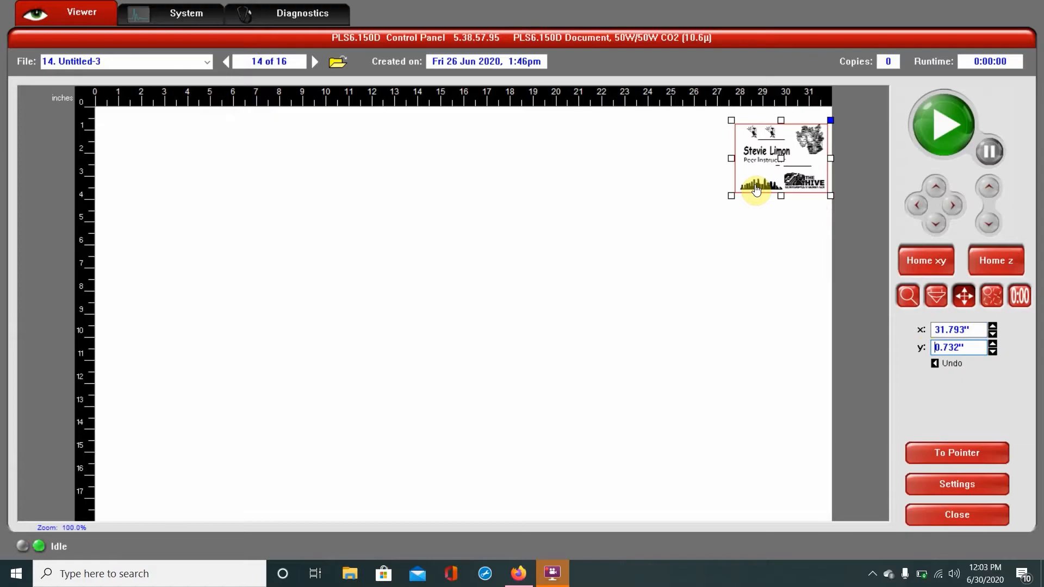
click(939, 299)
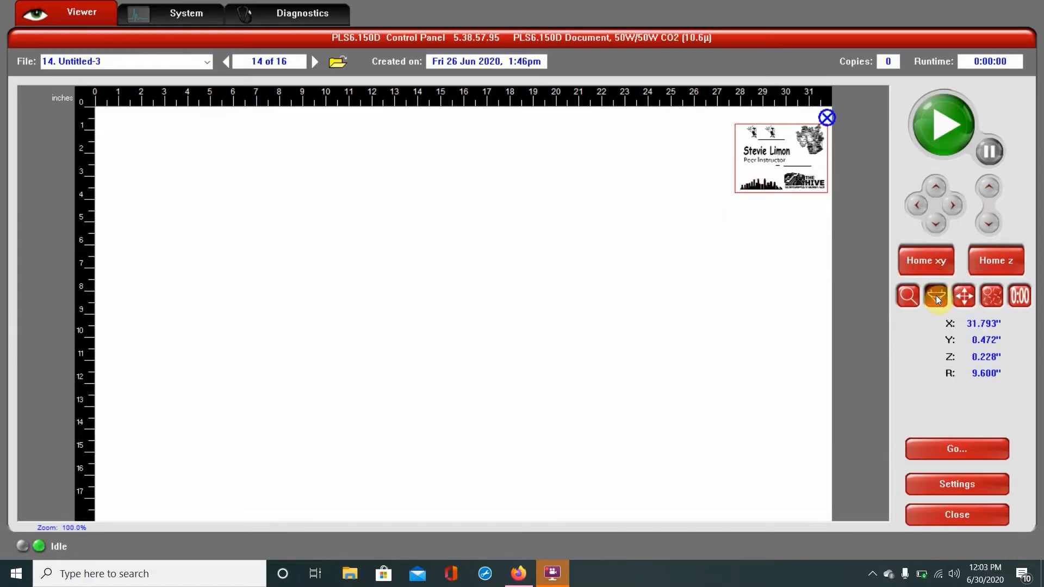
click(964, 298)
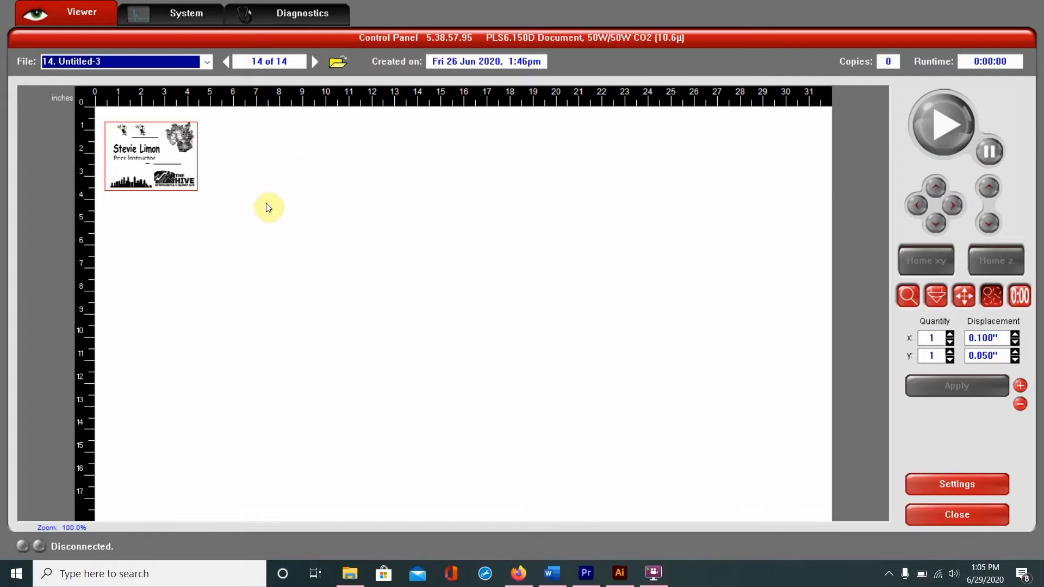
Step: Duplicate the badge into a grid with a quantity of 2 in X and 2 in Y
click(950, 335)
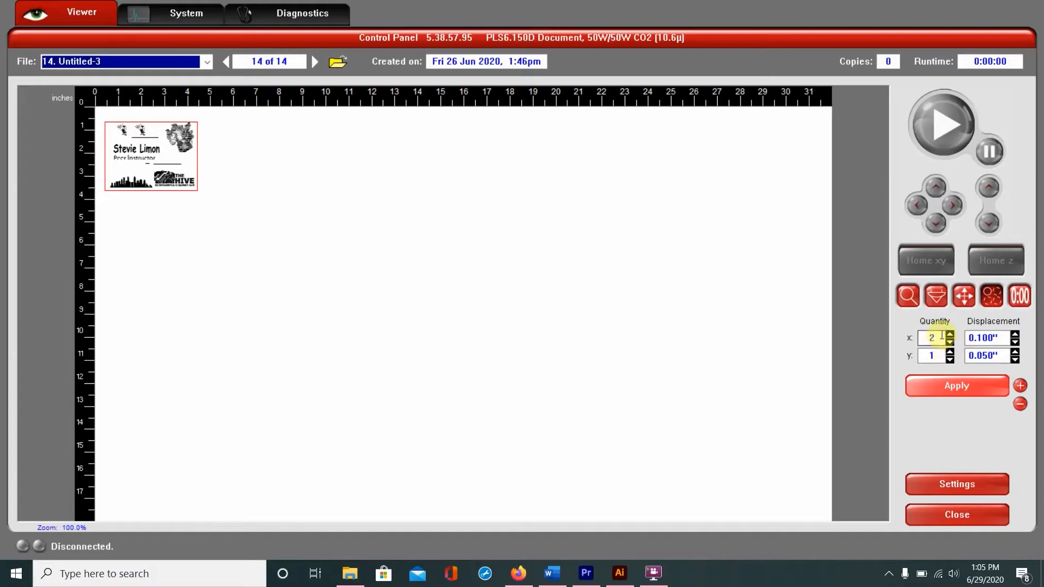
click(950, 352)
click(982, 387)
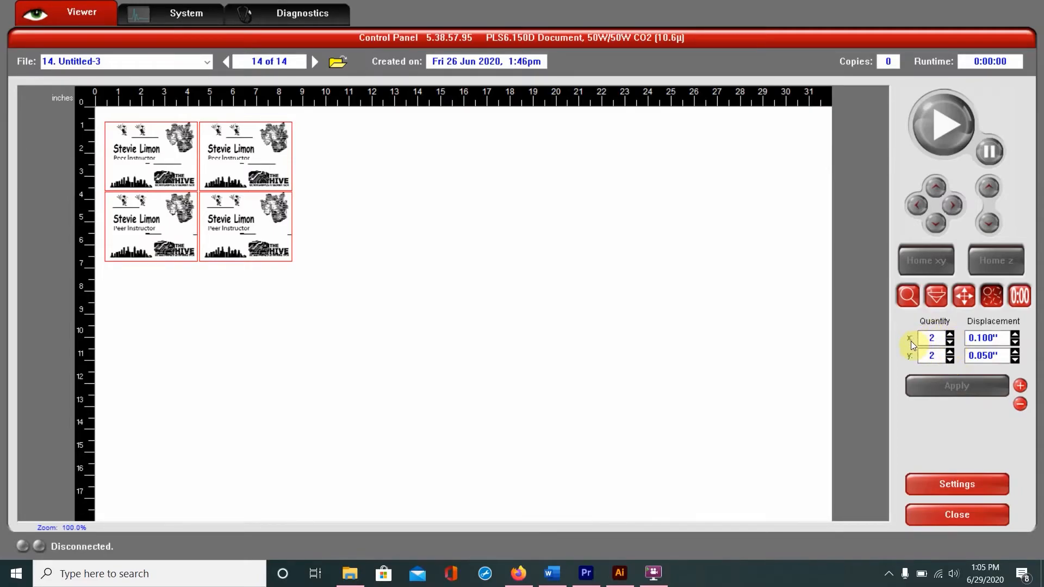
Step: Apply a Y quantity of 3 to the duplicates and extend them to five rows to fill the bed's height
click(950, 353)
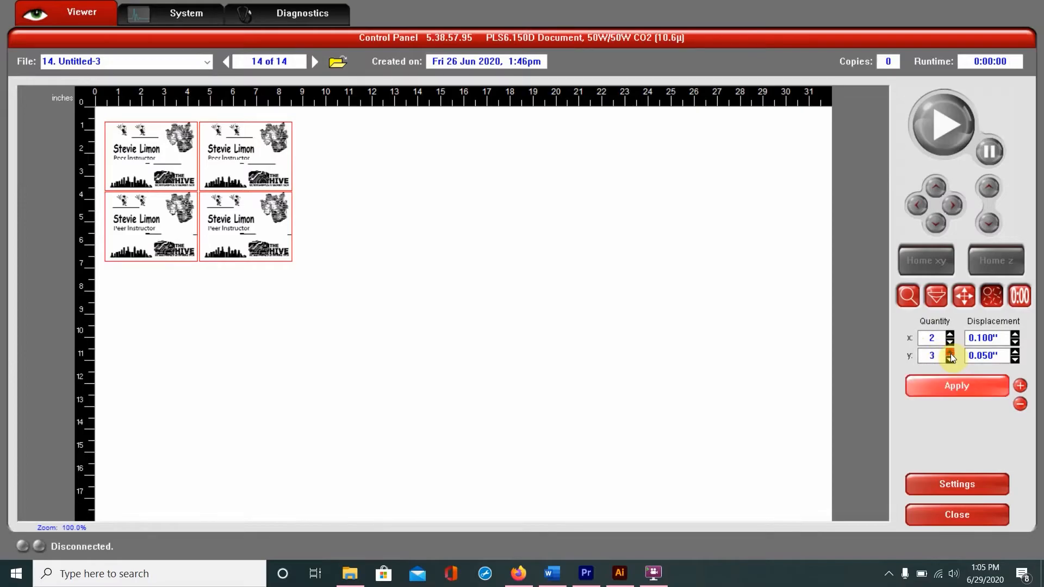
click(955, 385)
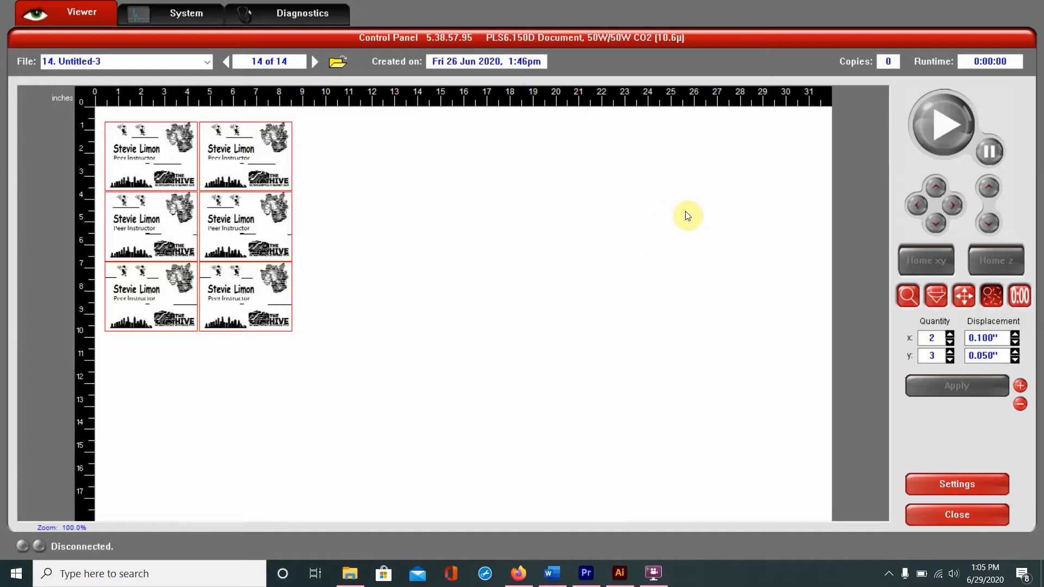
click(950, 353)
click(951, 352)
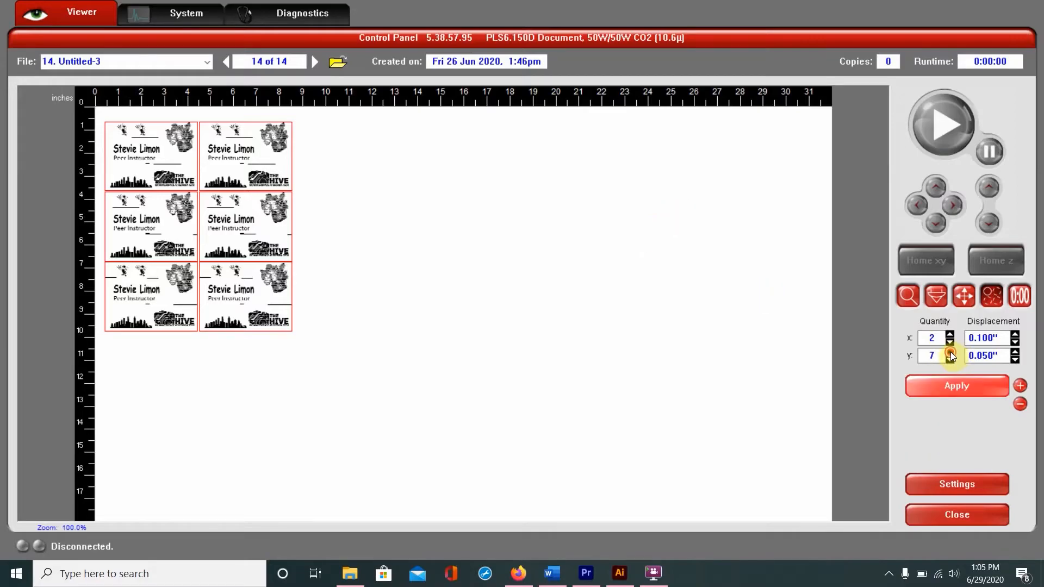
click(935, 383)
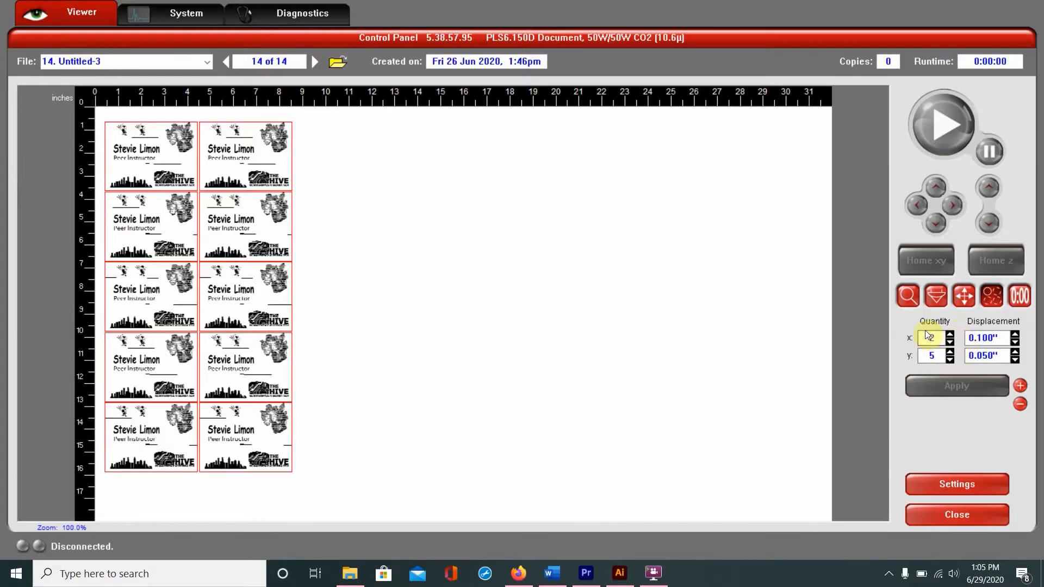
Step: Apply an X quantity of 6 to the duplicates and extend them to 7 columns to fill the bed's width
click(951, 334)
click(951, 335)
click(951, 334)
click(951, 334)
click(949, 384)
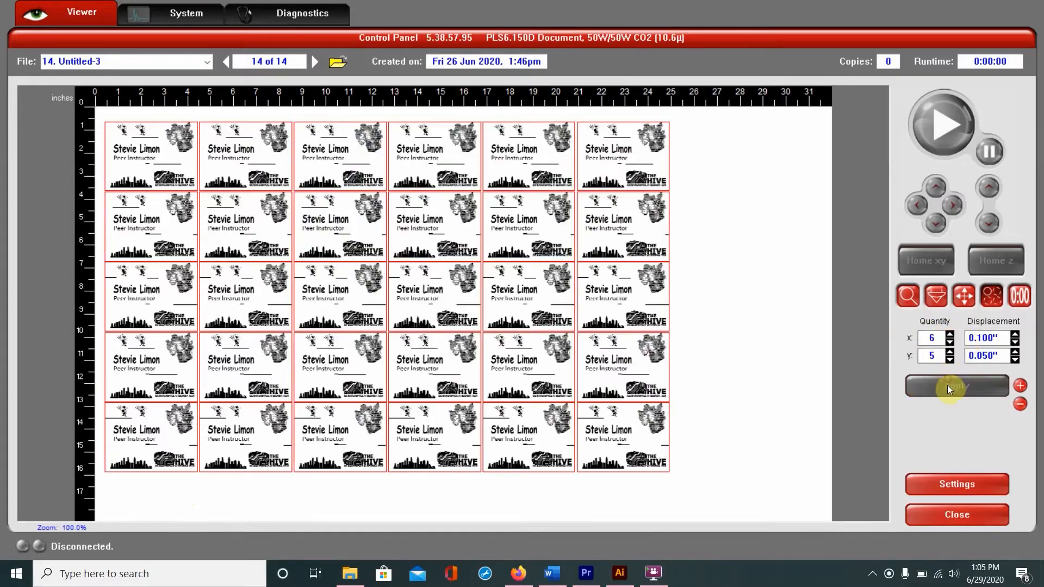
click(950, 334)
click(951, 382)
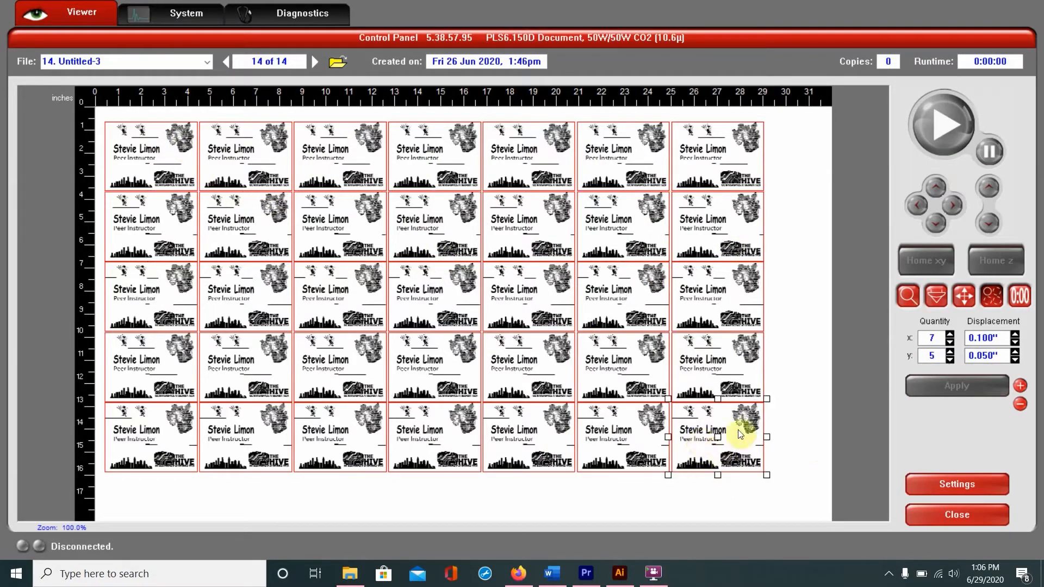
Step: Delete the badge copy at the grid's lower-right corner and undo the deletion
key(Delete)
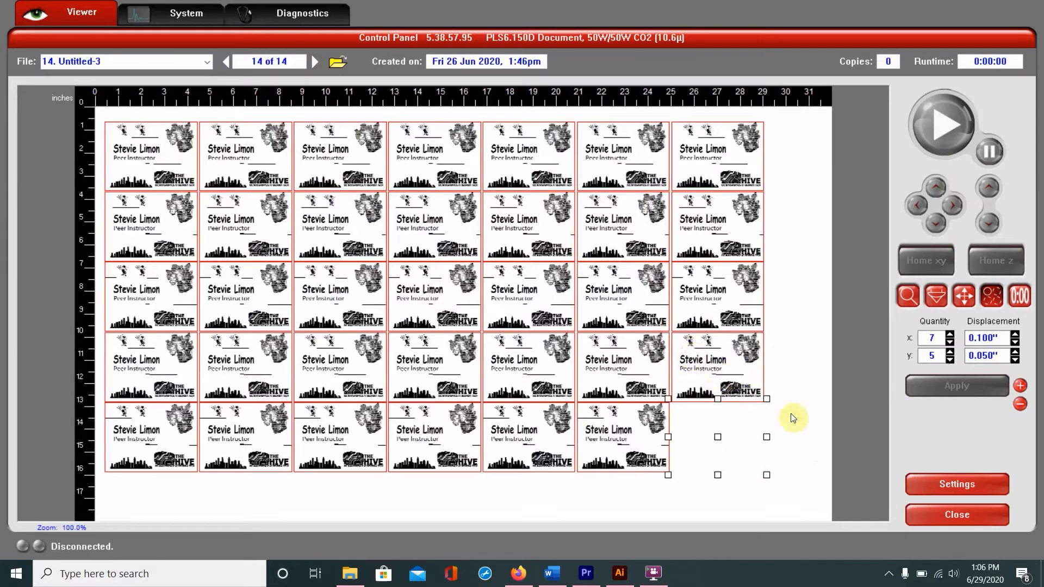
key(ctrl+z)
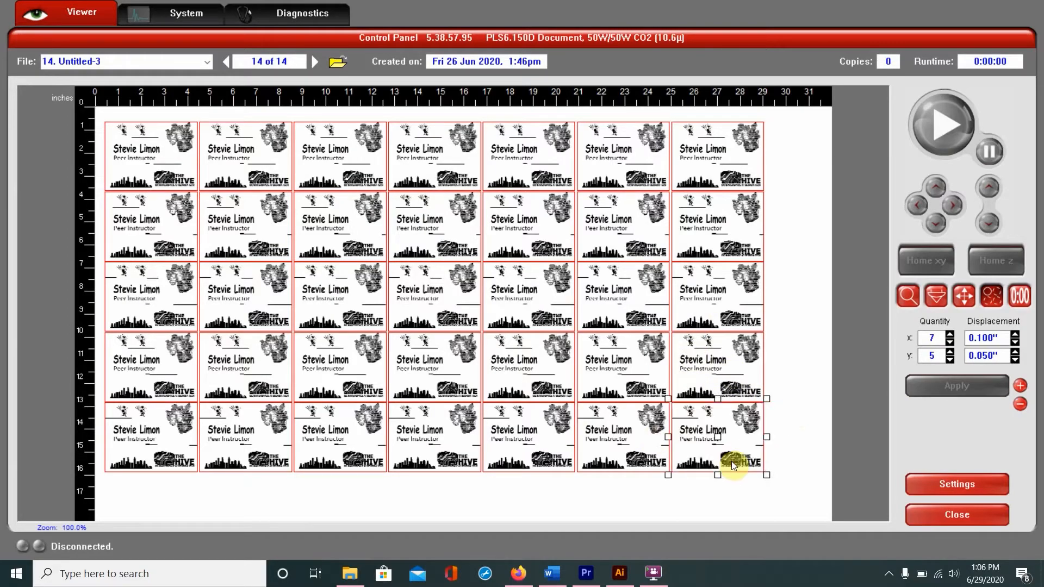
Step: Try removing the lower-right badge copy again and restore it
key(Delete)
key(ctrl+z)
click(838, 408)
Step: Set the X displacement between the badge copies to 0.027" and apply it to the grid
click(1015, 343)
click(1015, 343)
click(1015, 342)
click(1015, 343)
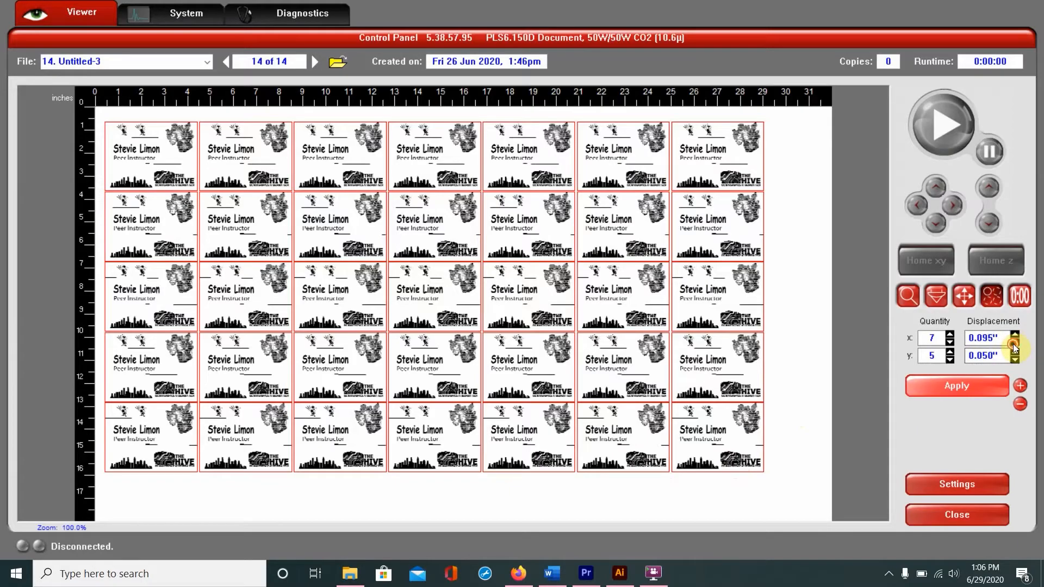
click(1013, 344)
click(1015, 344)
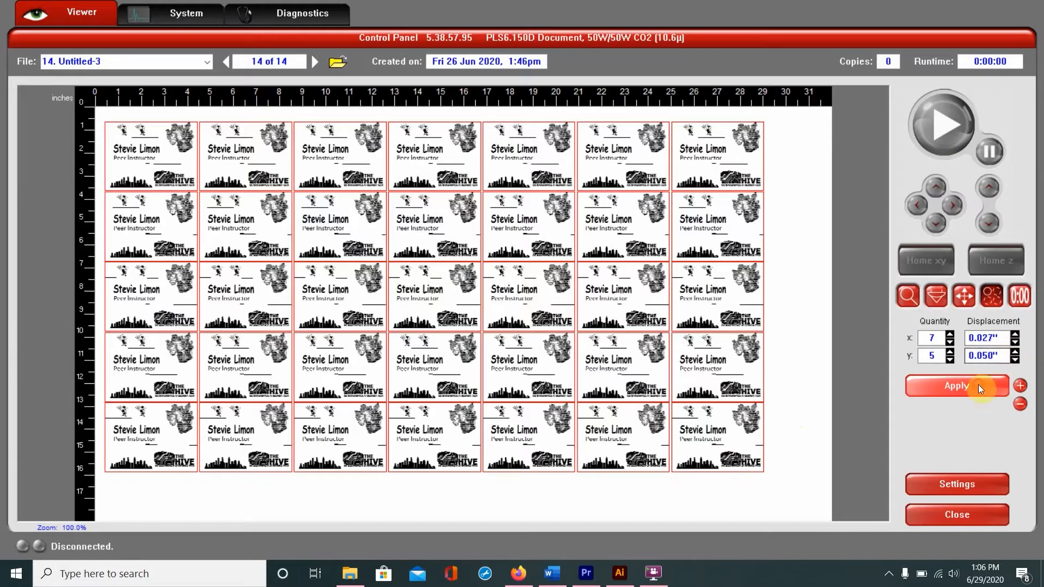
click(978, 384)
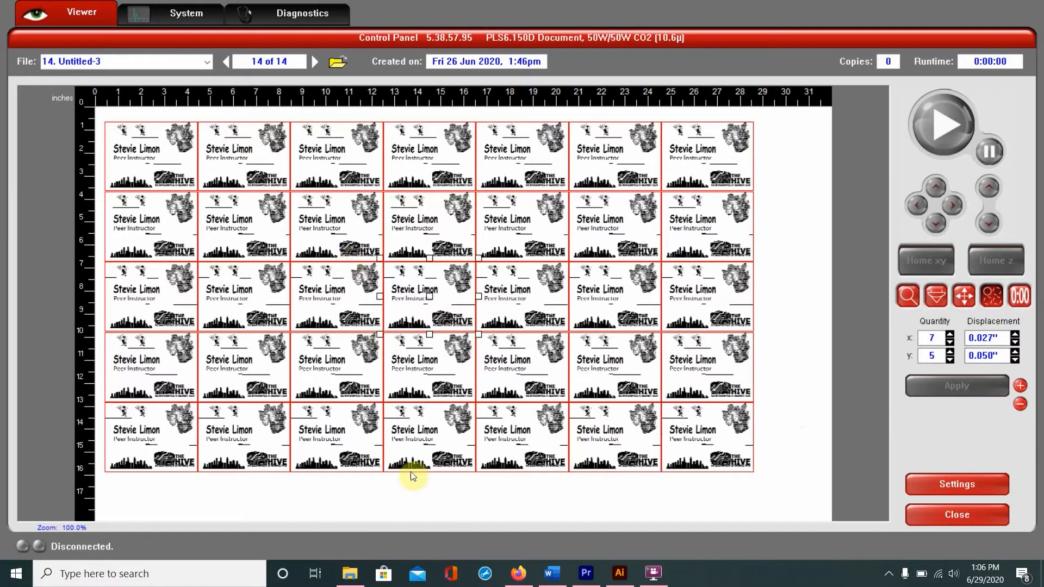
click(713, 387)
click(525, 447)
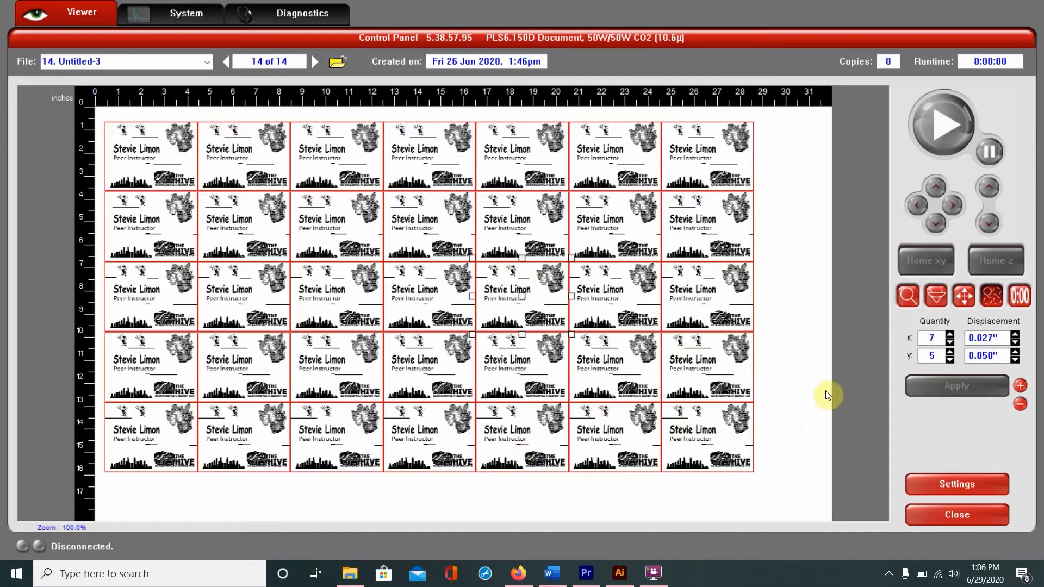
click(707, 393)
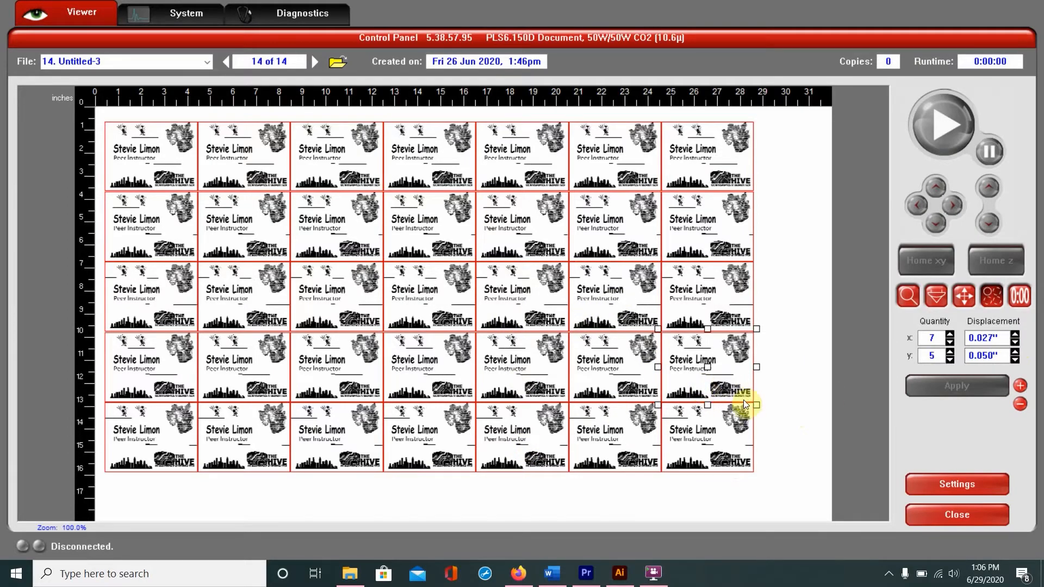
click(445, 325)
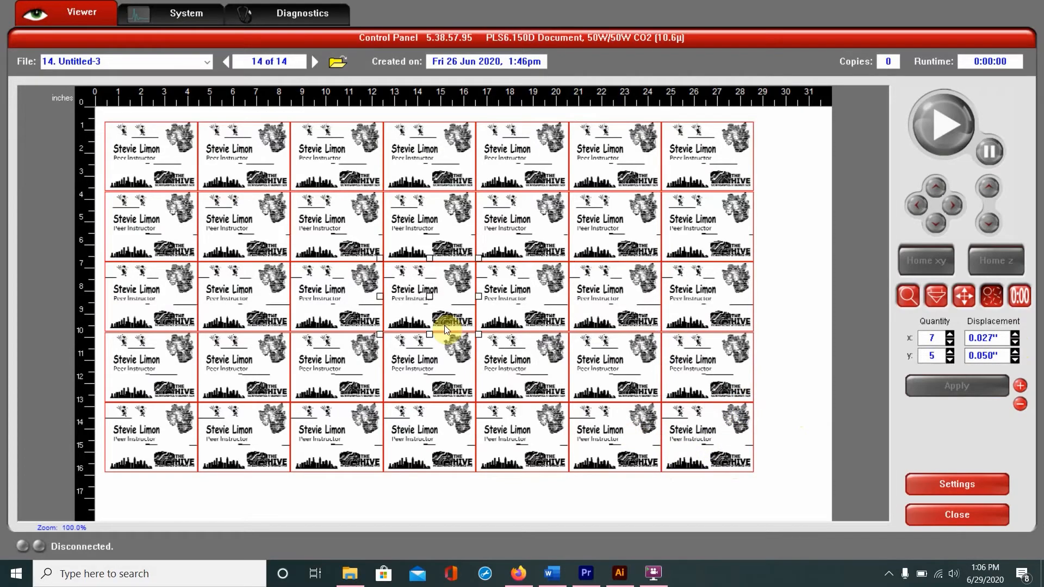
click(679, 336)
click(396, 210)
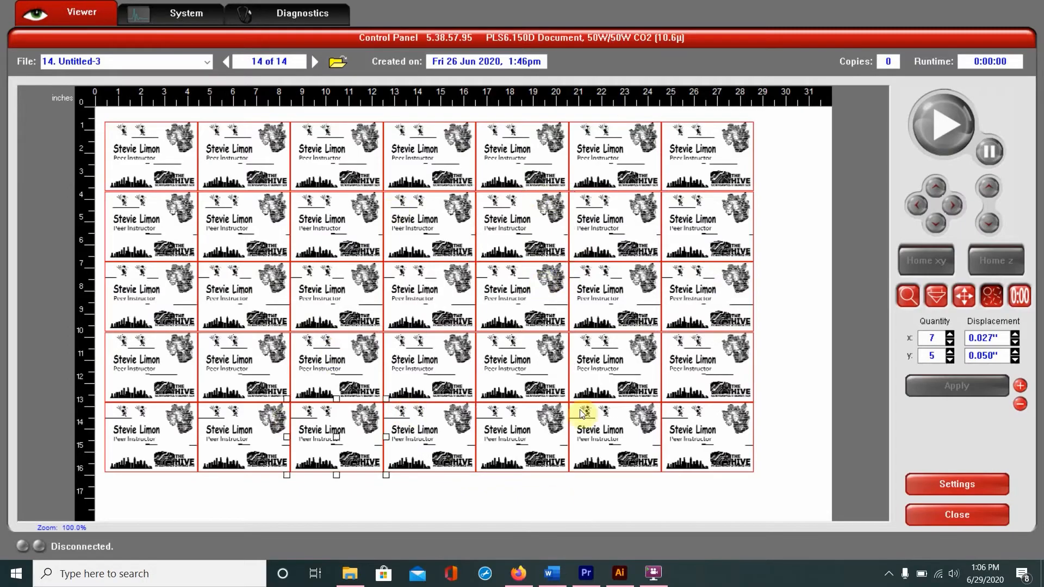
click(471, 370)
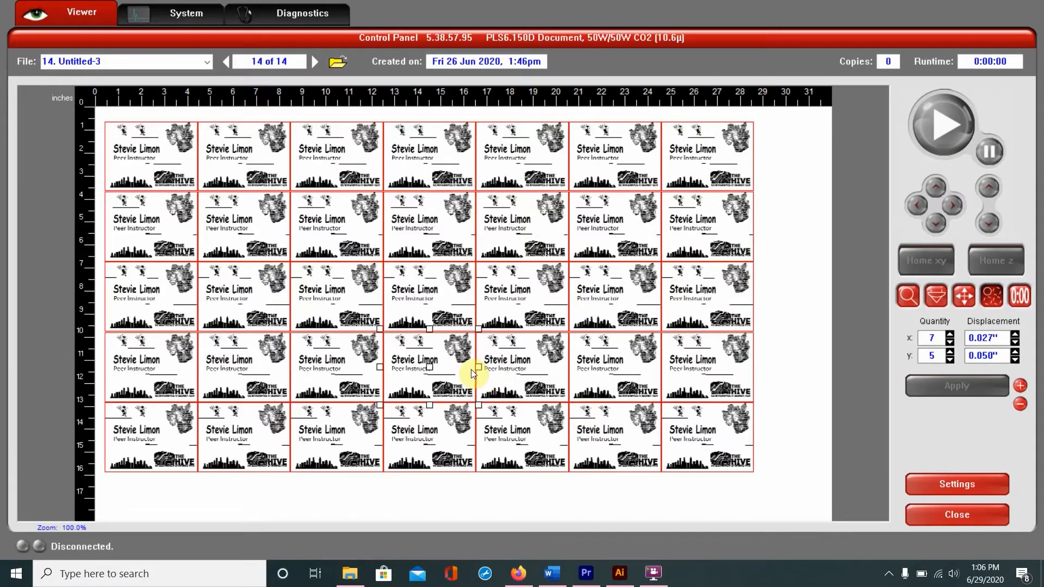
click(583, 342)
click(546, 380)
click(576, 361)
click(648, 305)
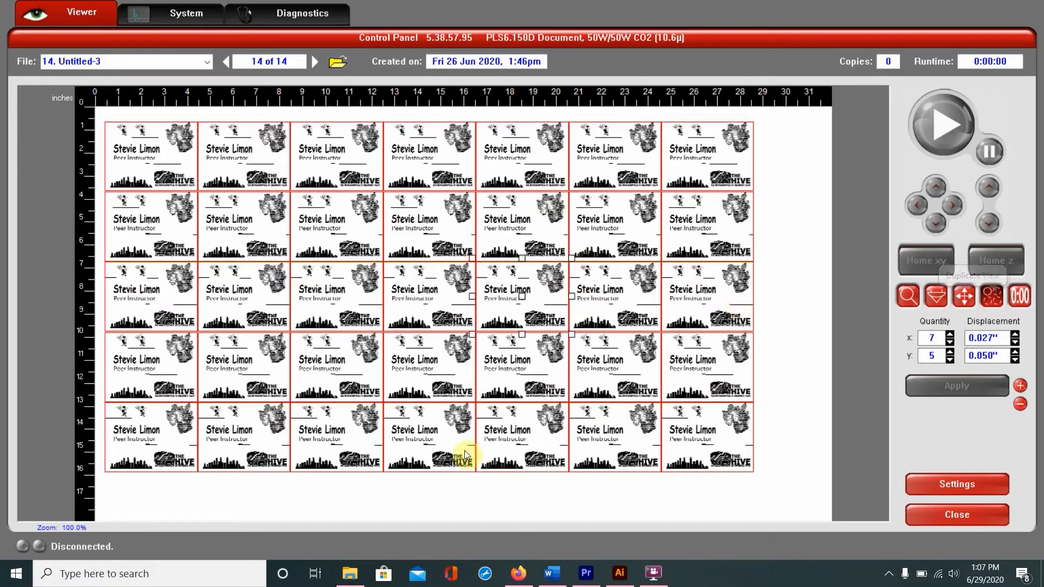
click(511, 299)
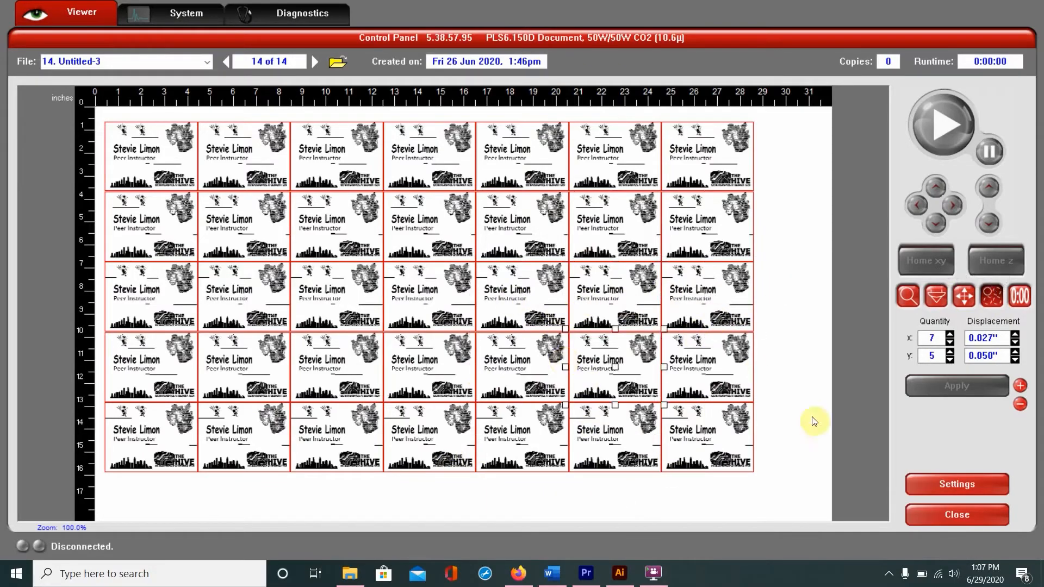
click(737, 409)
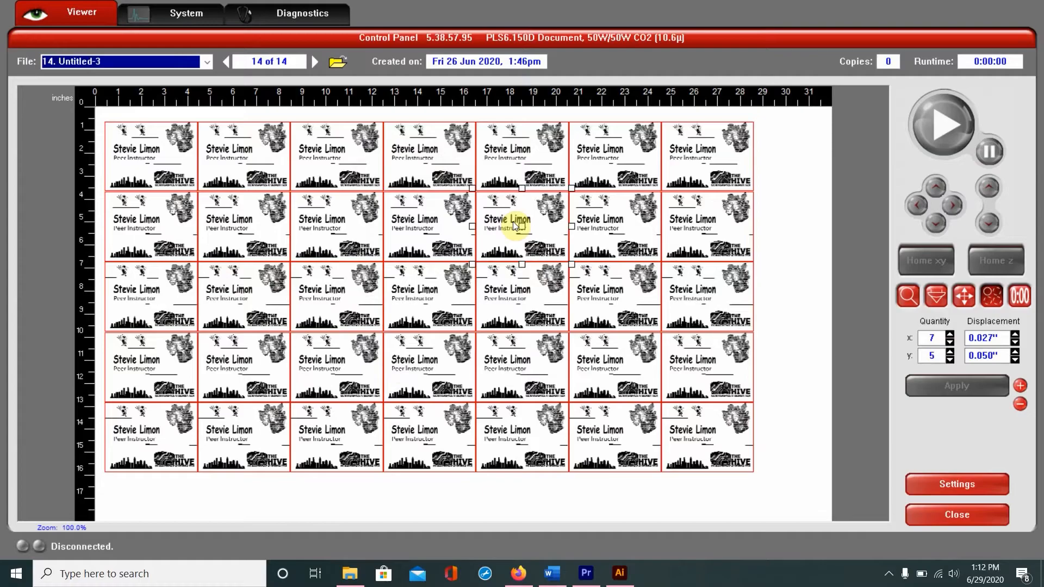
click(549, 197)
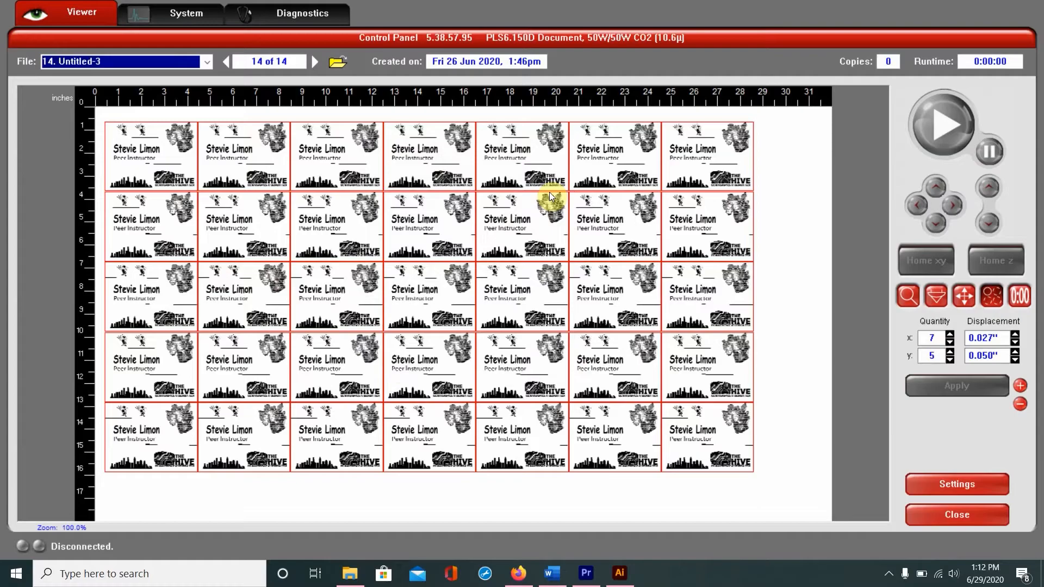
click(572, 244)
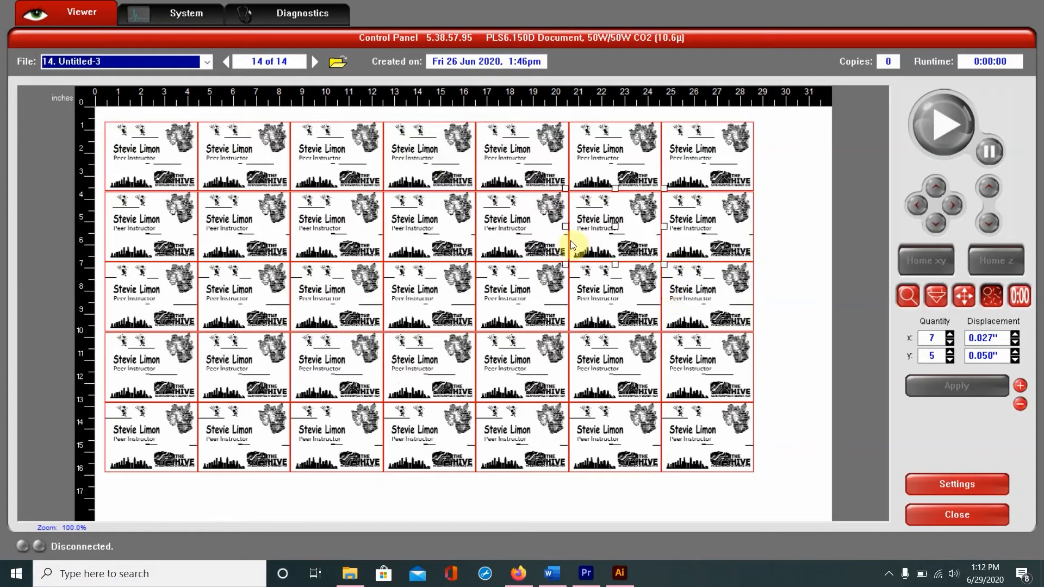
click(543, 194)
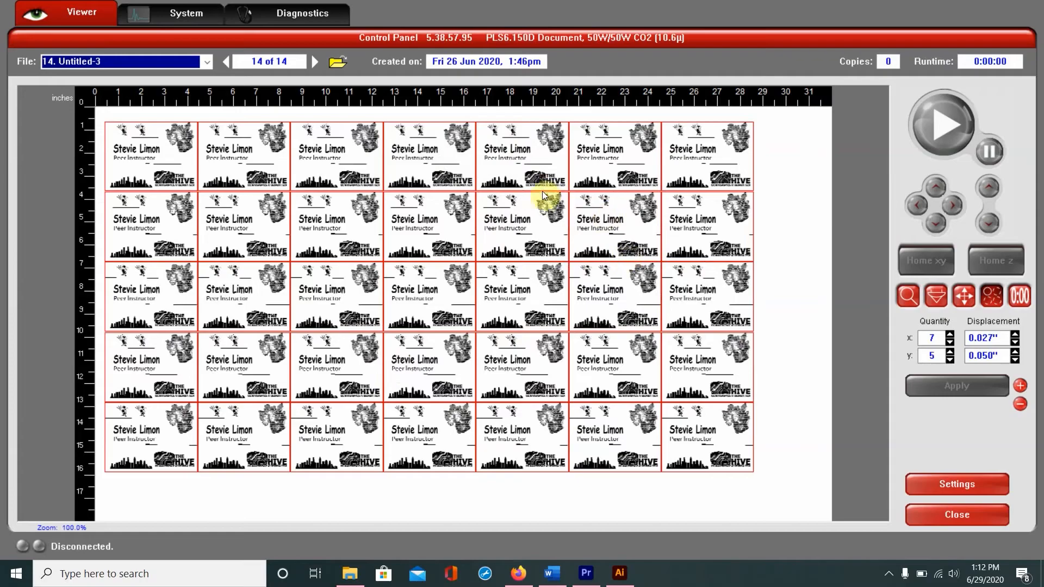
click(580, 302)
click(838, 376)
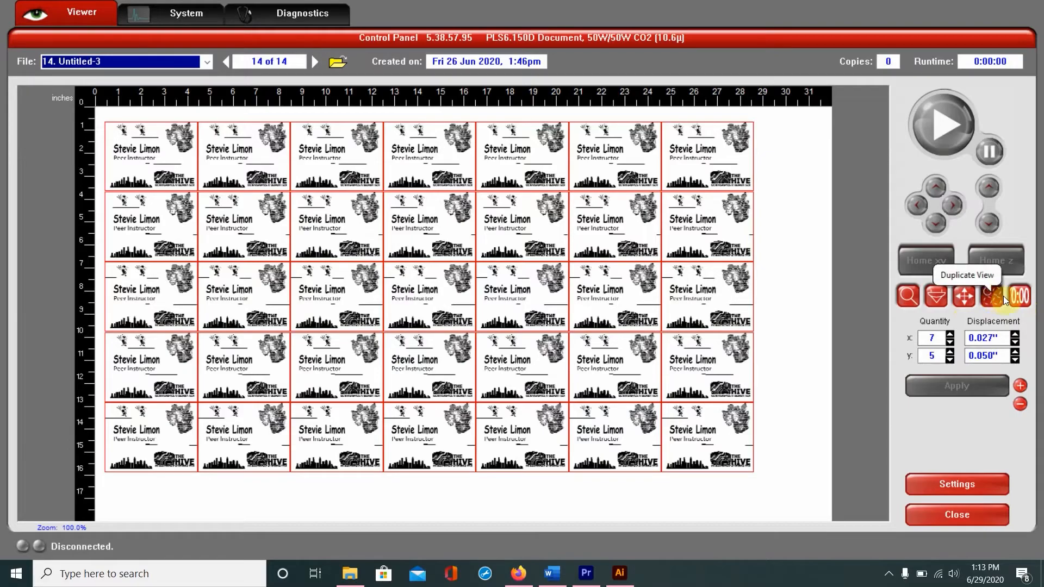
Step: Estimate the job completion time for the full badge grid
click(1021, 300)
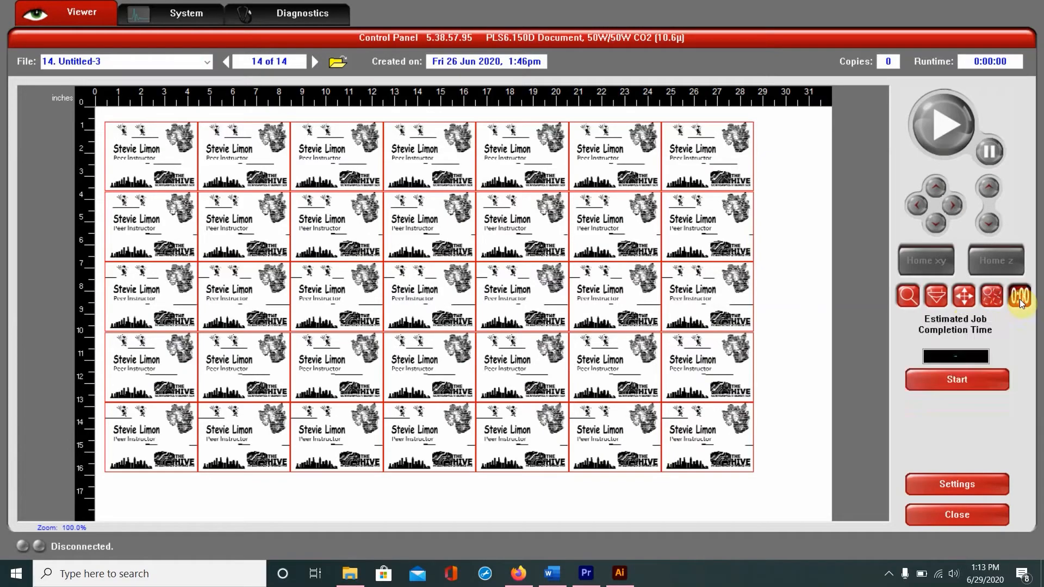
click(948, 386)
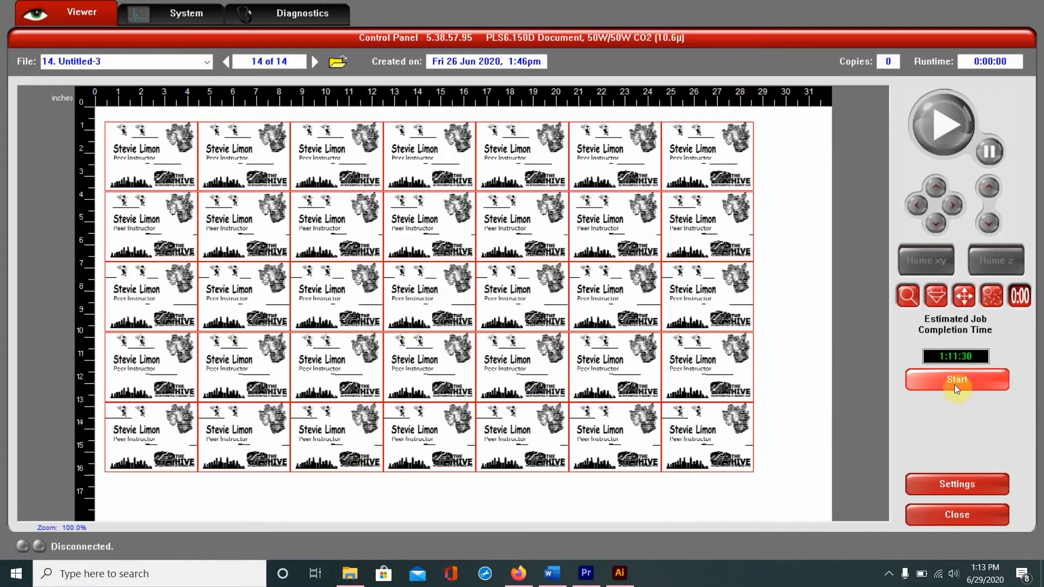
Step: Reduce the X and Y duplicate quantities to a single badge, apply them, and estimate that badge's job completion time
click(996, 303)
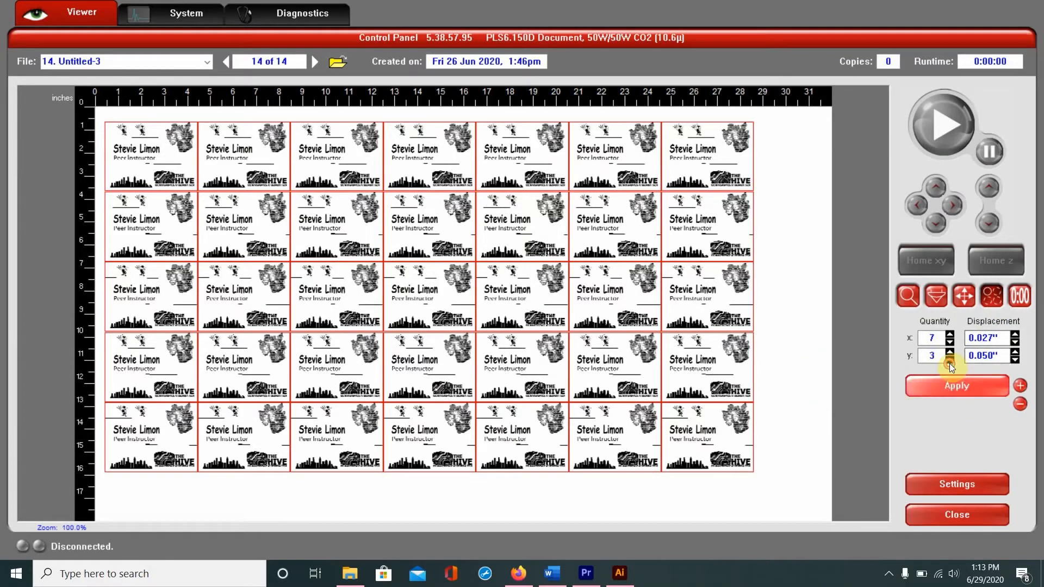
click(950, 343)
click(950, 343)
click(950, 344)
click(950, 343)
click(951, 343)
click(950, 343)
click(941, 387)
click(1020, 296)
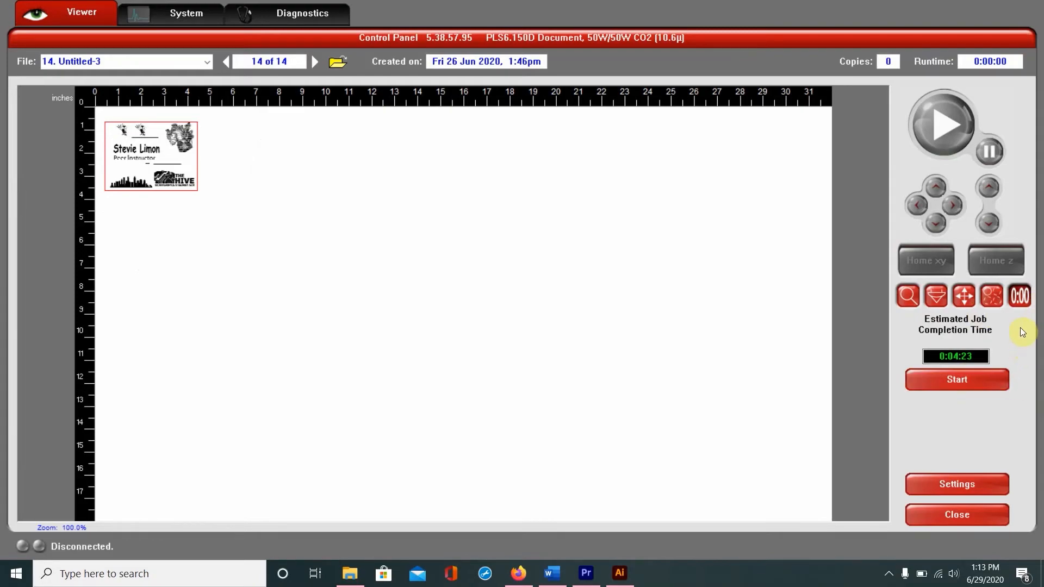
Step: Set the Black raster speed to 17% in the manual laser settings and save the change
click(965, 494)
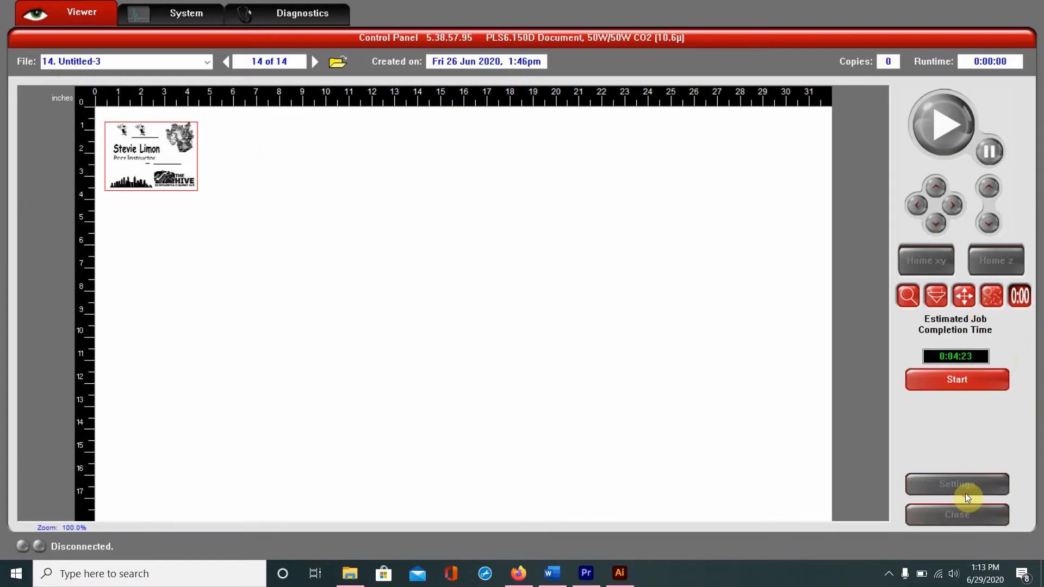
click(211, 115)
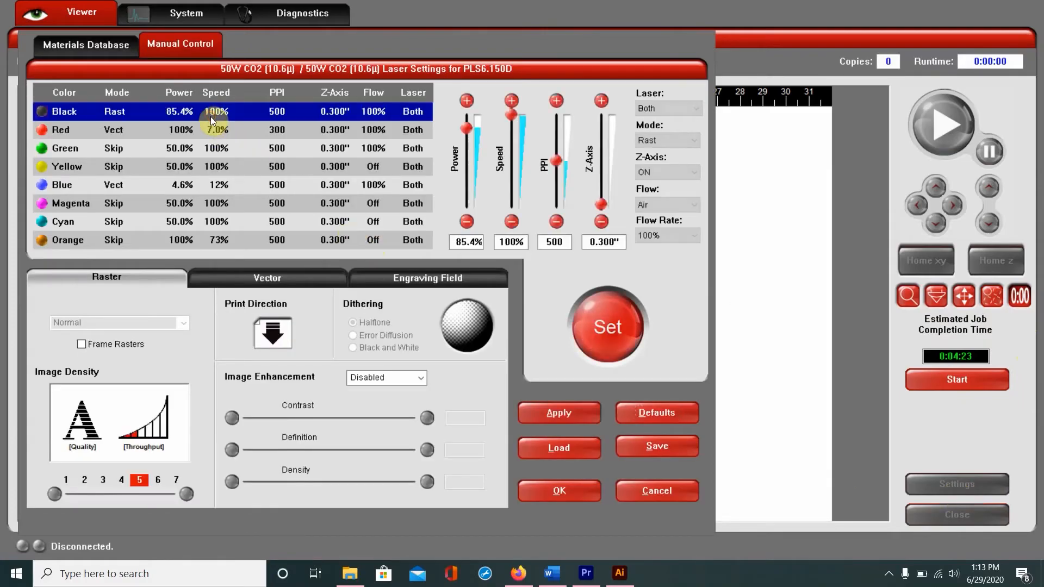
drag(512, 119, 512, 195)
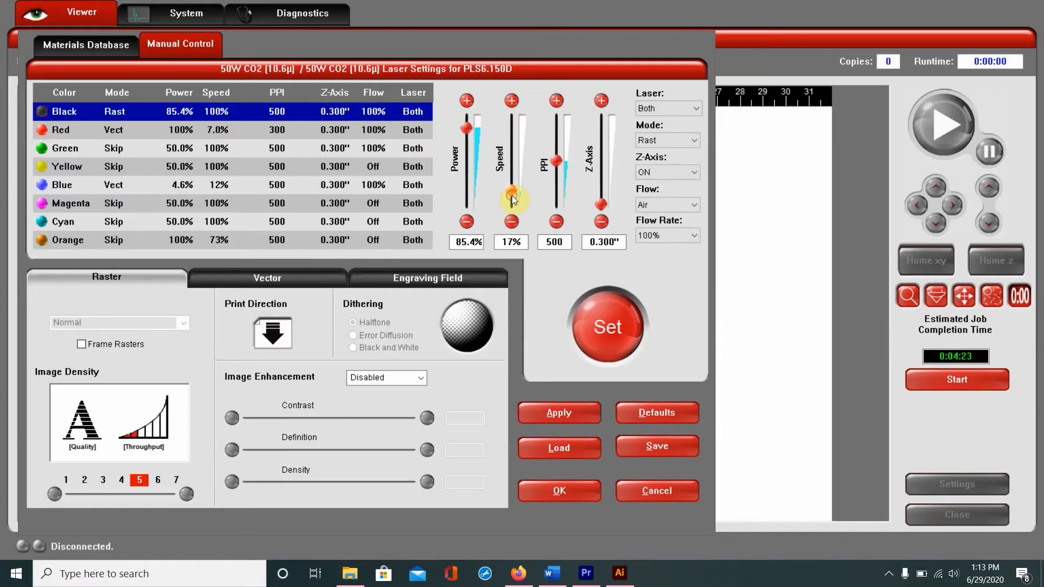
click(574, 311)
click(549, 414)
click(547, 496)
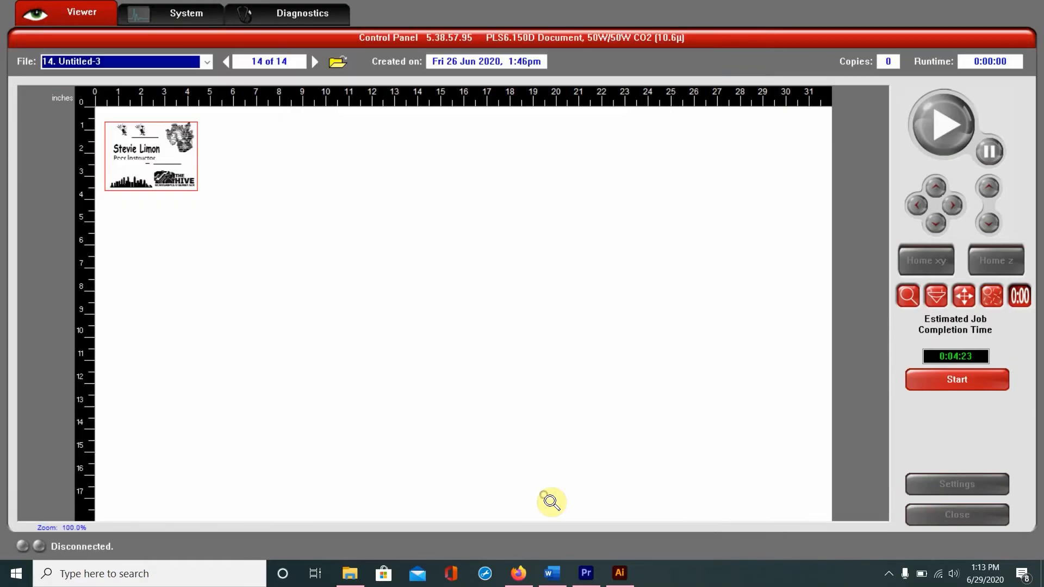
Step: Recalculate the estimated job completion time and check the laser settings, closing them without changes
click(929, 386)
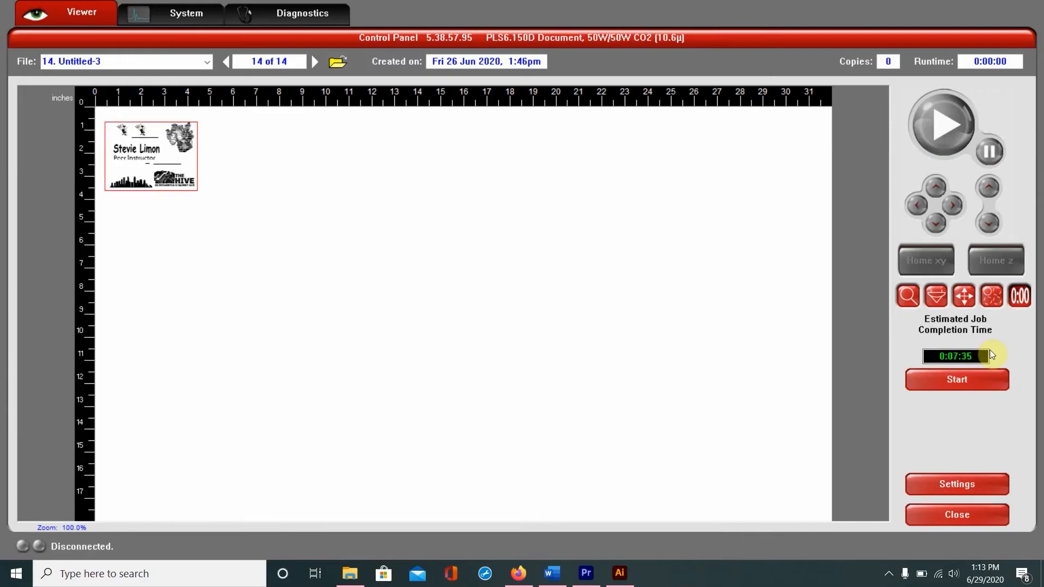
click(947, 482)
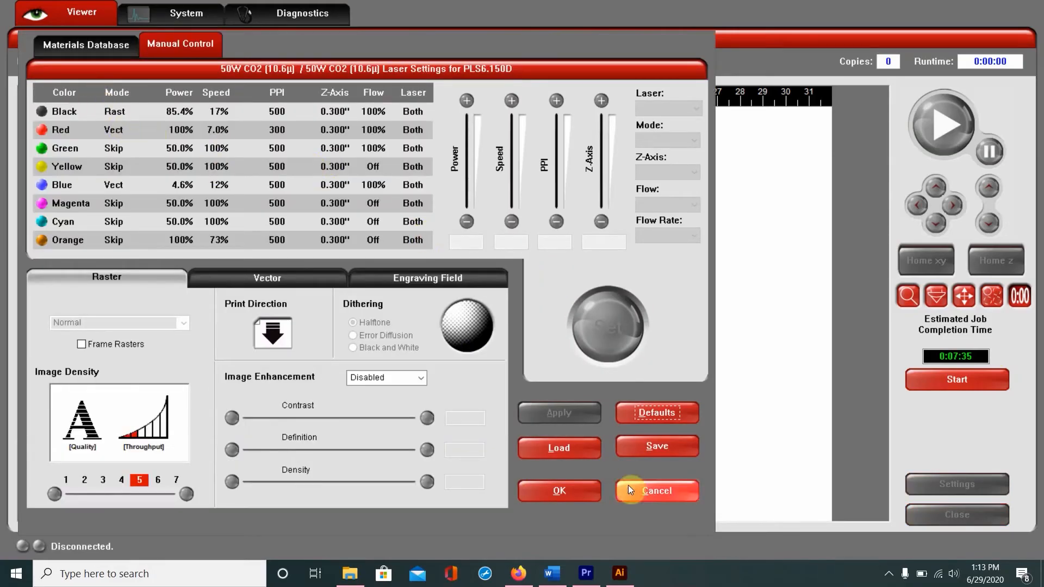
click(634, 491)
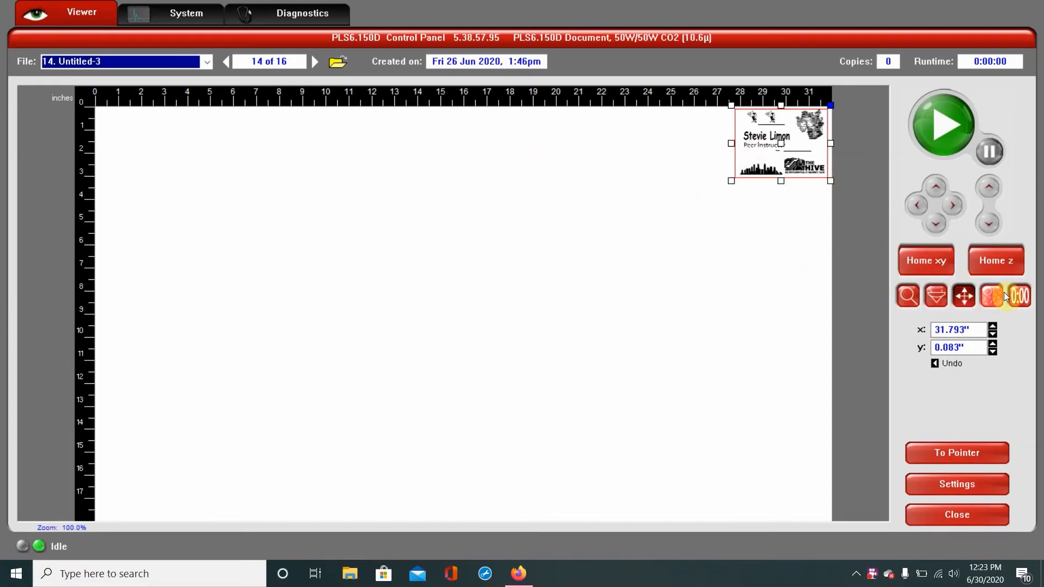
Step: Estimate the completion time of the relocated badge and look over the Red vector laser settings
click(1020, 297)
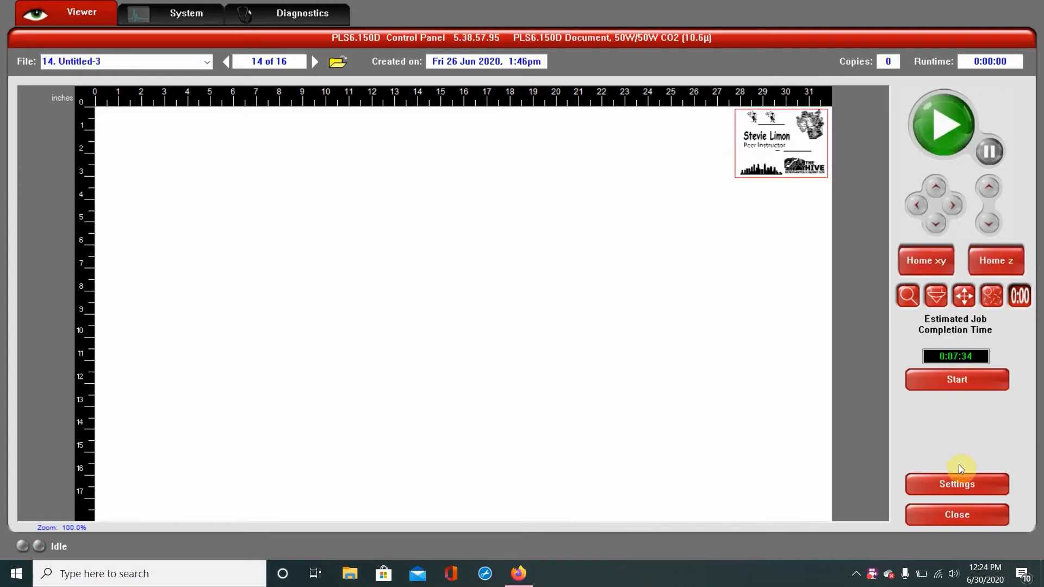
click(947, 484)
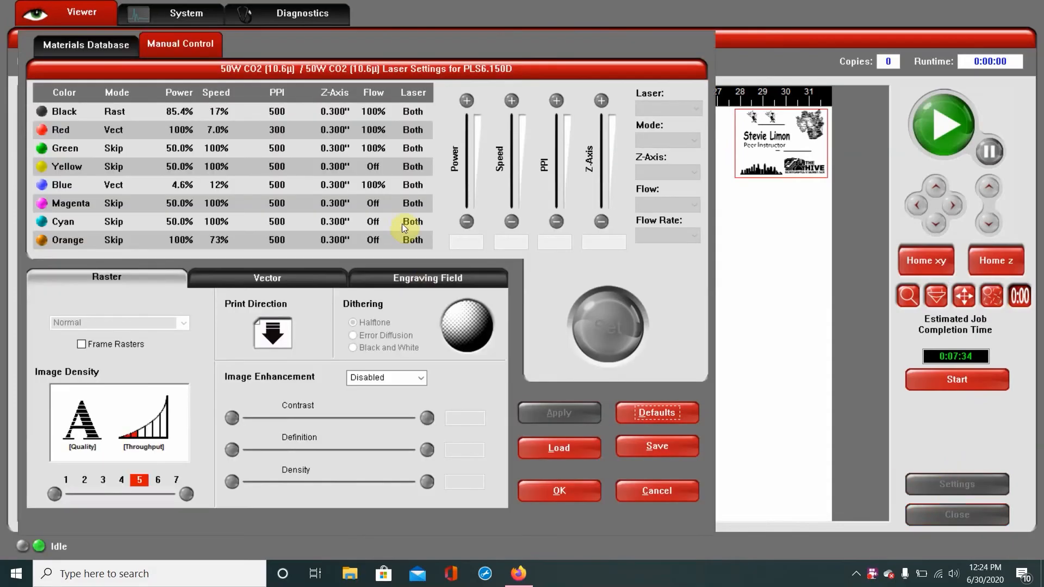
click(229, 130)
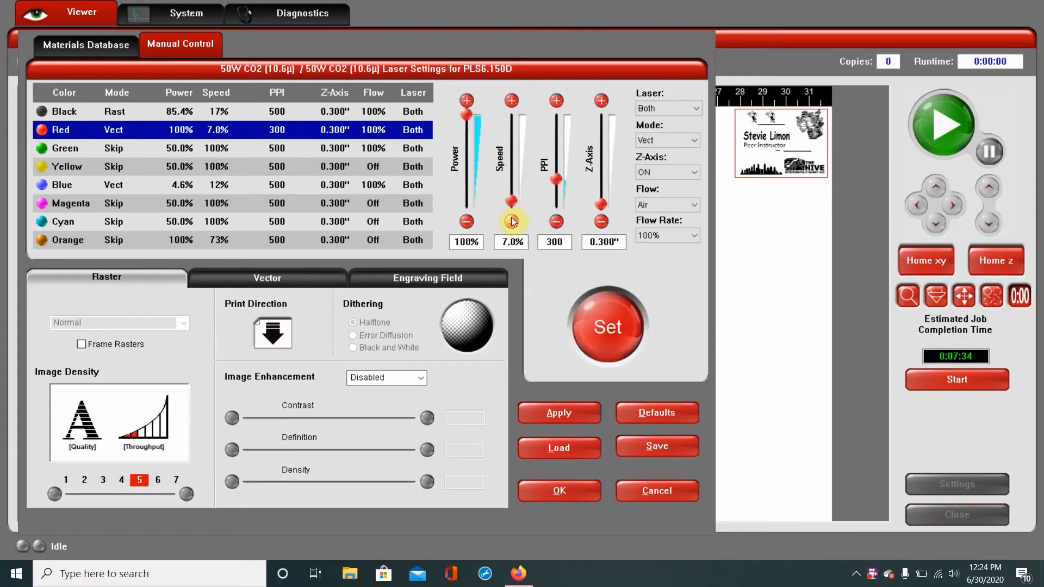
click(254, 128)
Step: Set the Black raster speed to 85%, save the laser settings, and recalculate the estimated job completion time
click(246, 111)
click(505, 198)
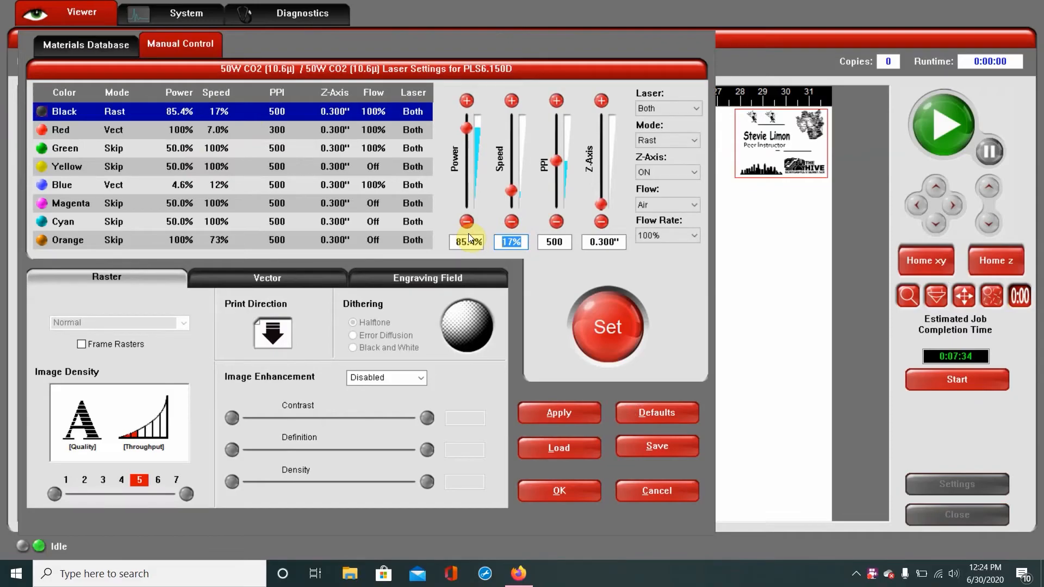
text(85)
click(615, 308)
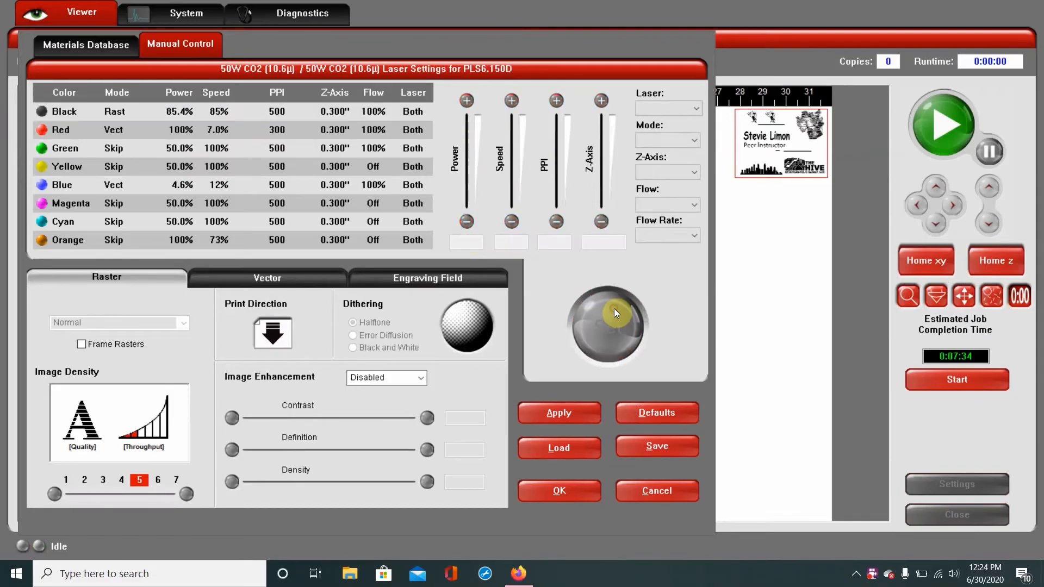
click(528, 410)
click(547, 493)
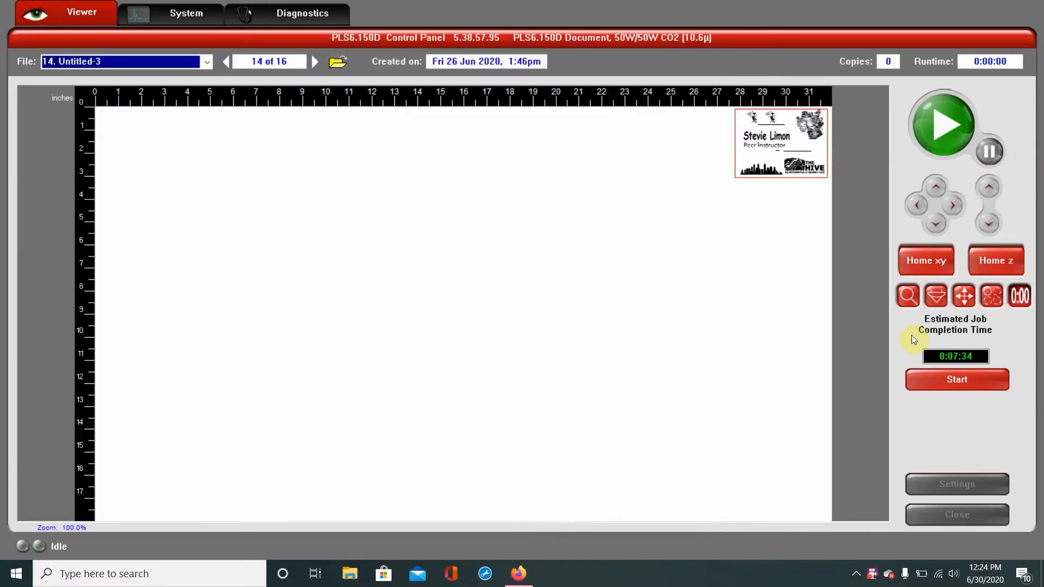
click(972, 376)
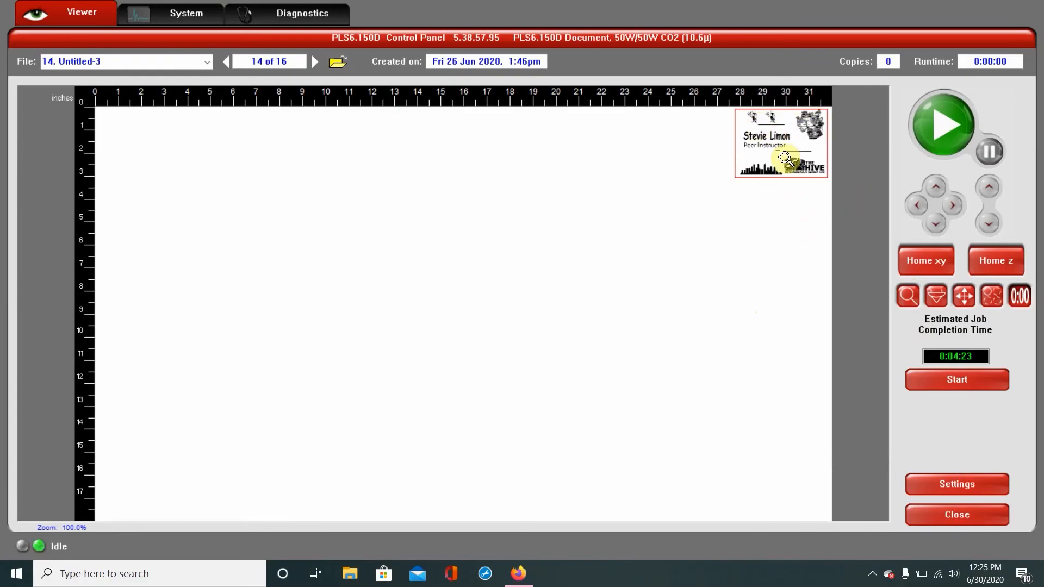
Step: Set the Black mode to Skip in the manual laser settings and recalculate the estimated job completion time
click(919, 491)
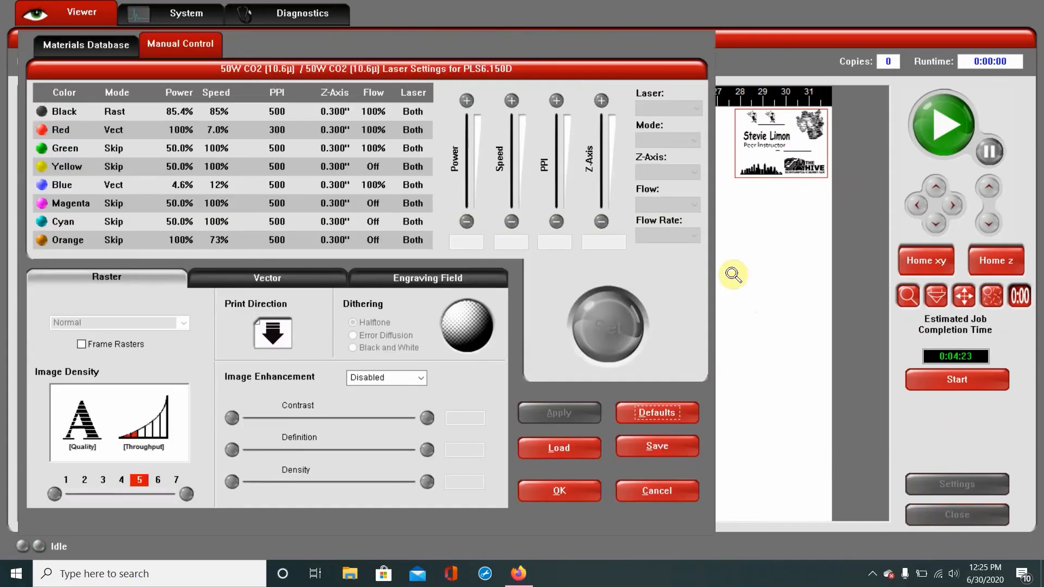
click(237, 113)
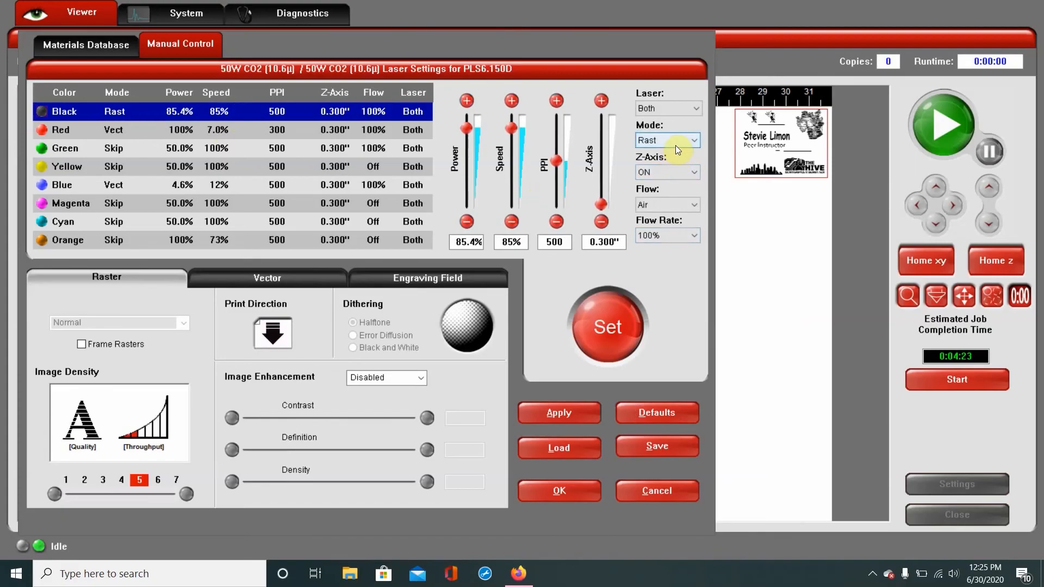
click(674, 141)
click(674, 141)
click(674, 141)
click(660, 164)
click(614, 335)
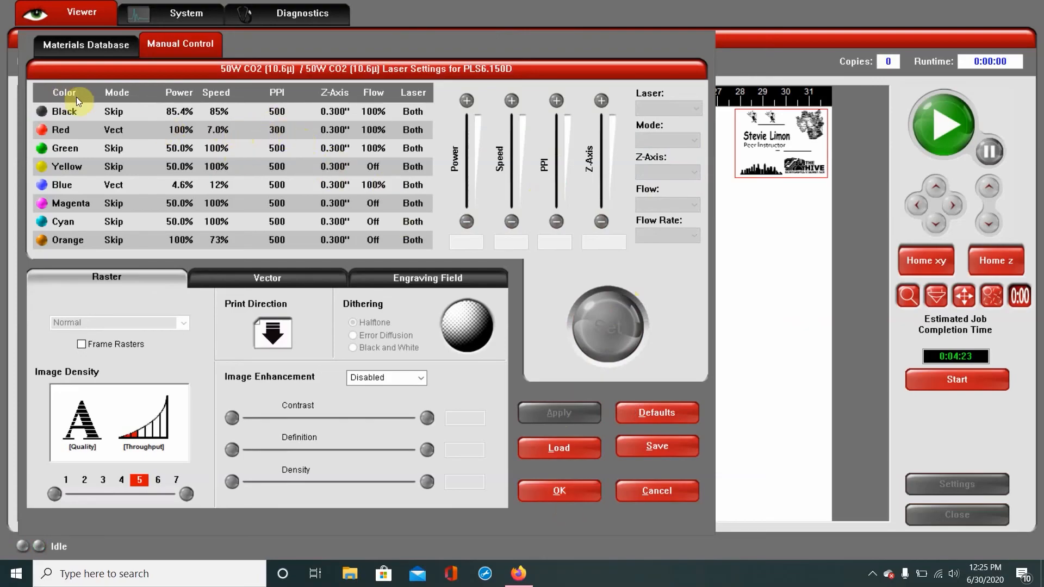
click(577, 480)
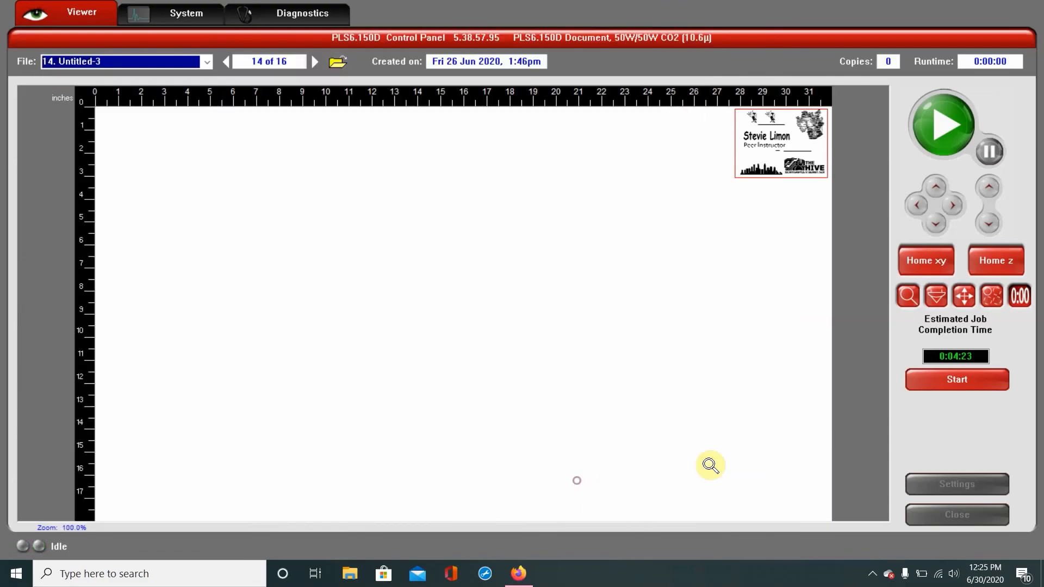
click(919, 381)
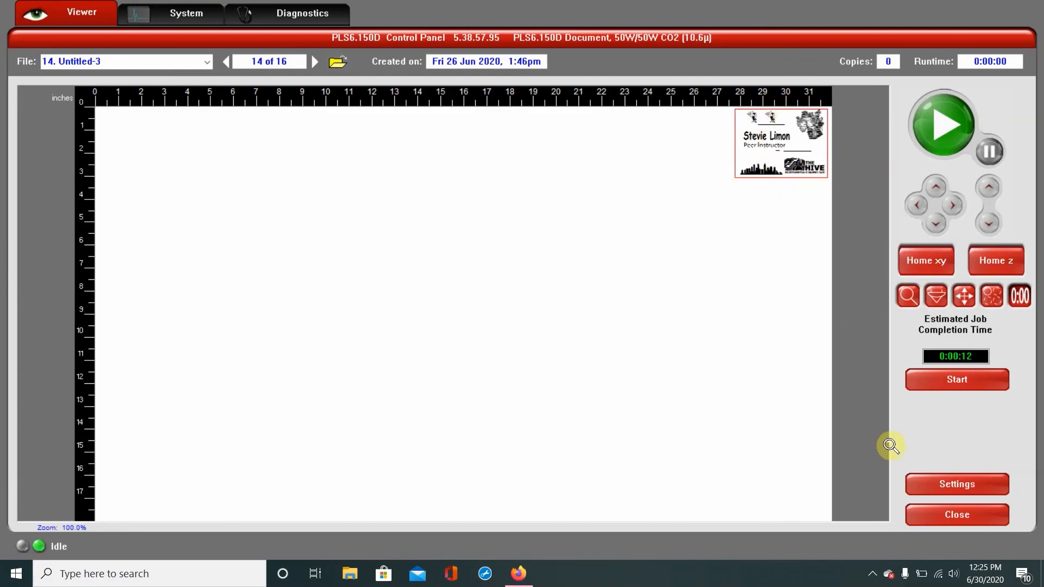
Step: Raise the vector performance to Throughput + 3 and save the laser settings
click(920, 481)
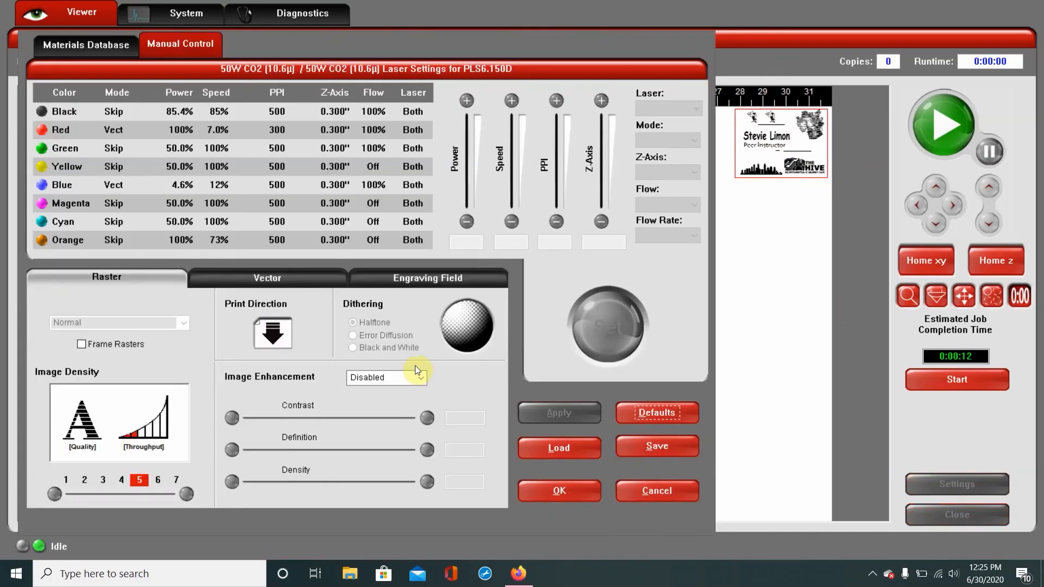
click(283, 282)
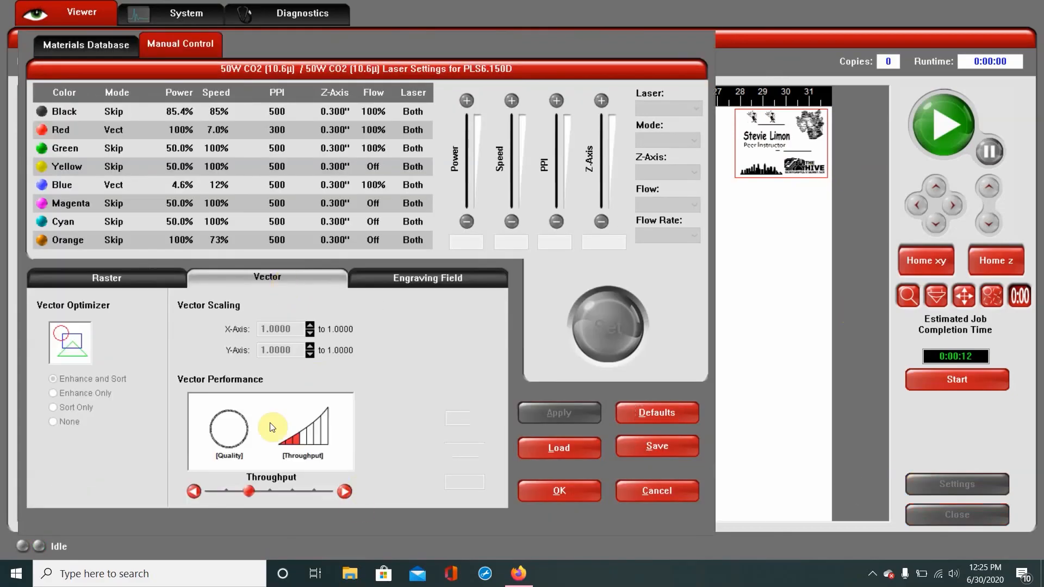
click(344, 491)
click(344, 492)
click(344, 492)
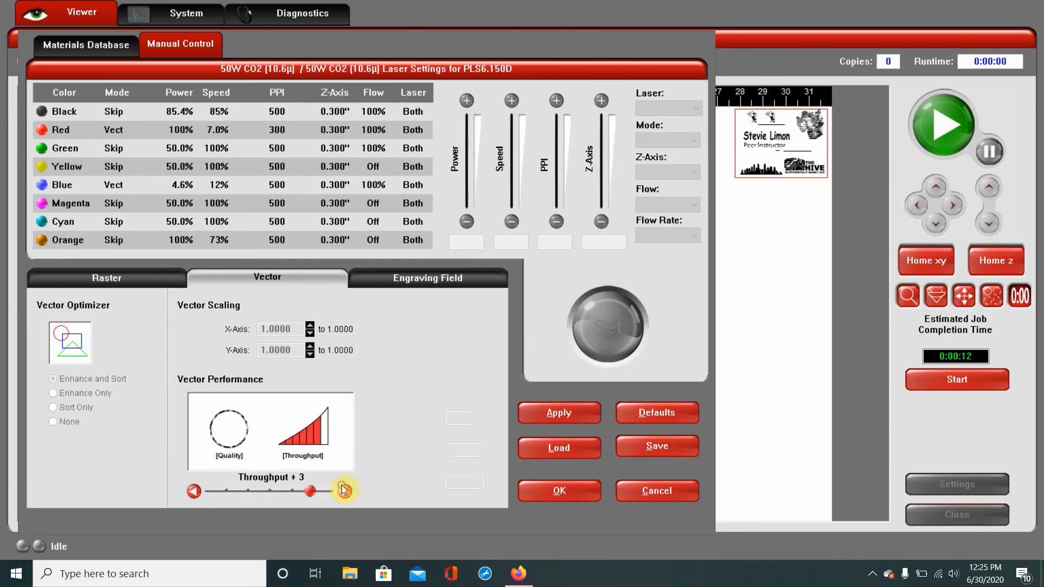
click(547, 416)
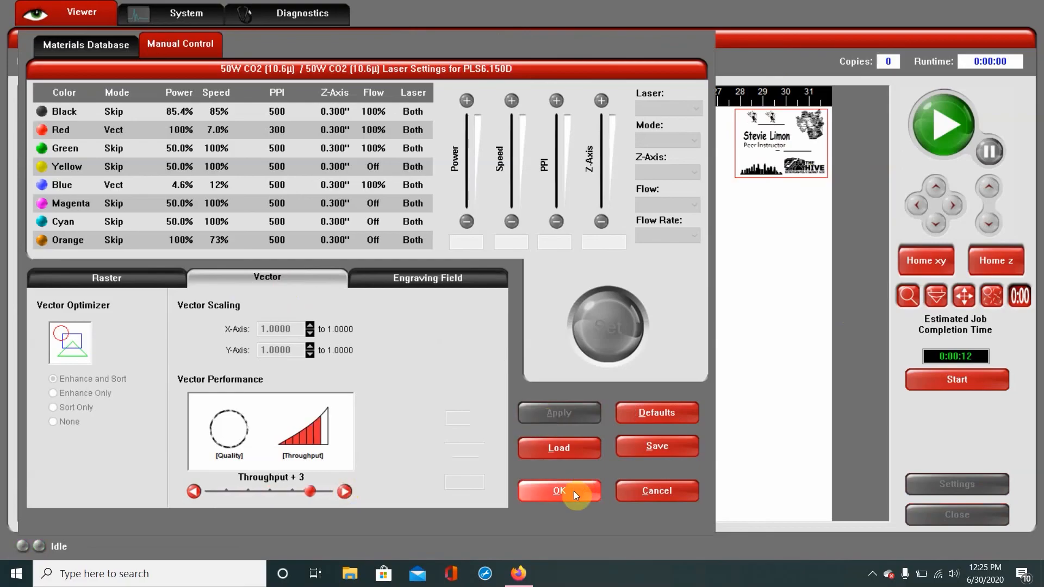
click(560, 491)
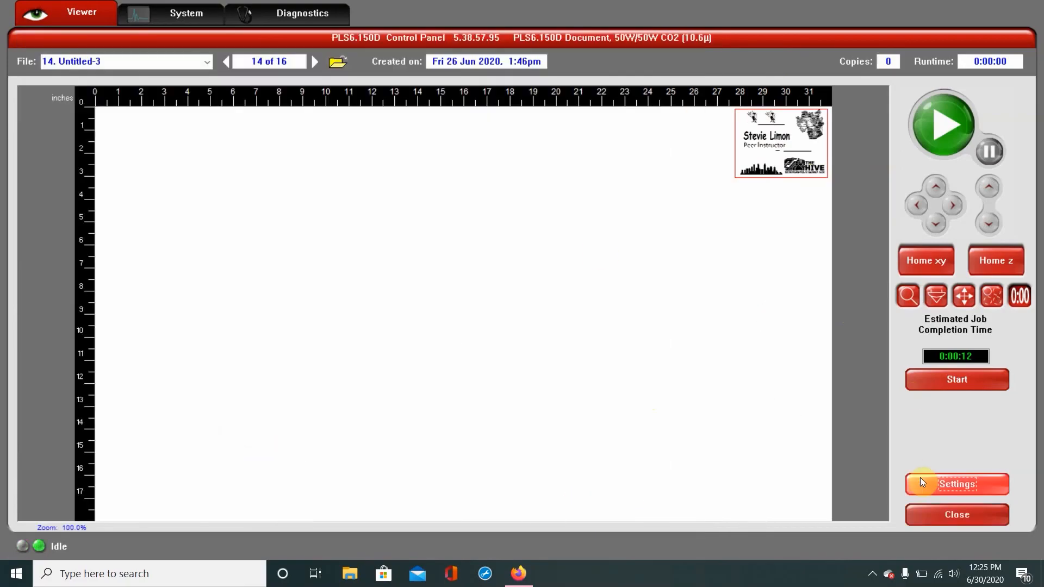
Step: Check the laser settings of the Red vector cut and reapply them before closing the settings
click(929, 481)
click(209, 124)
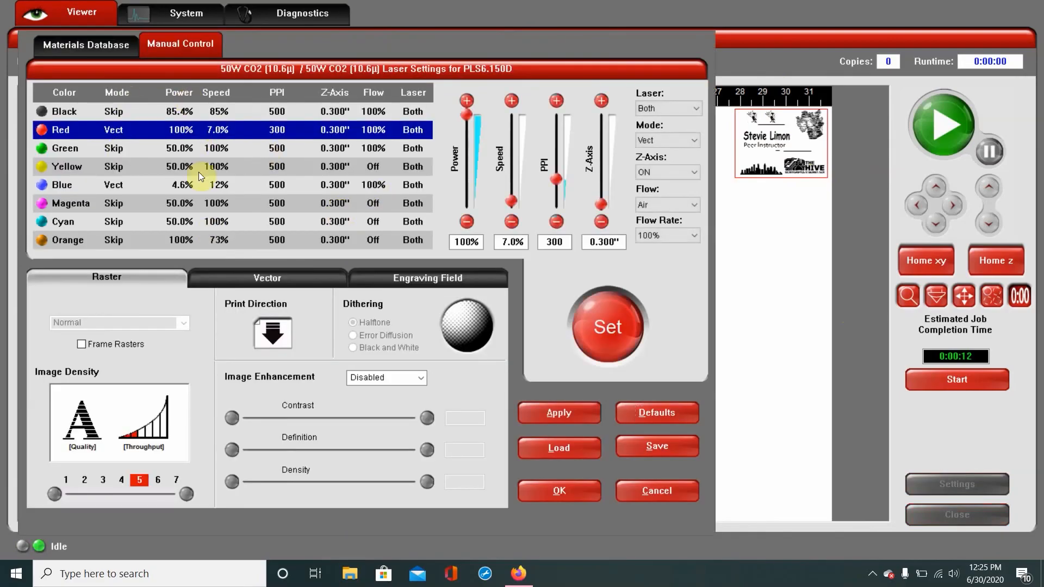
click(595, 323)
click(558, 412)
click(579, 495)
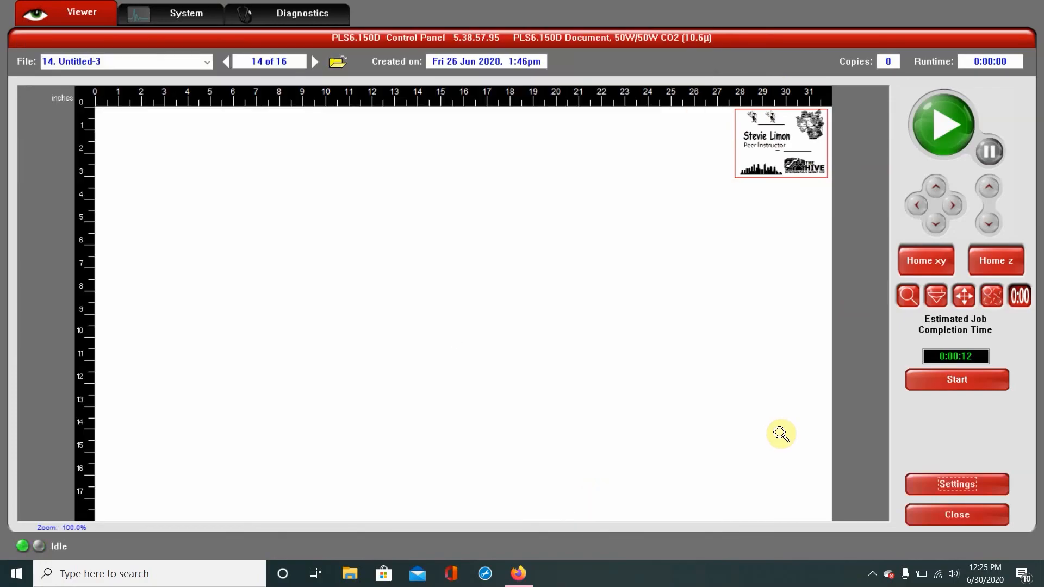